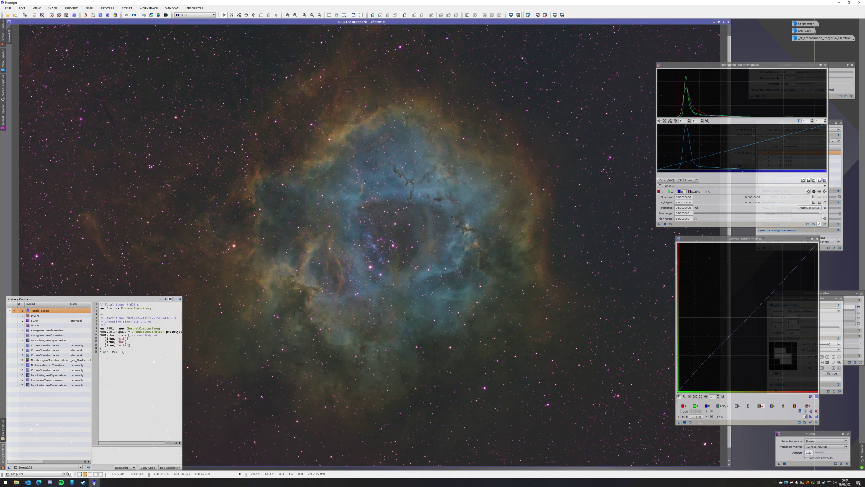
Step: Switch to the workspace holding the grayscale channel images and zoom the oiii and other channel views out to show the nebula
left_click(79, 474)
scroll(449, 308, "down", 4)
scroll(450, 308, "up", 2)
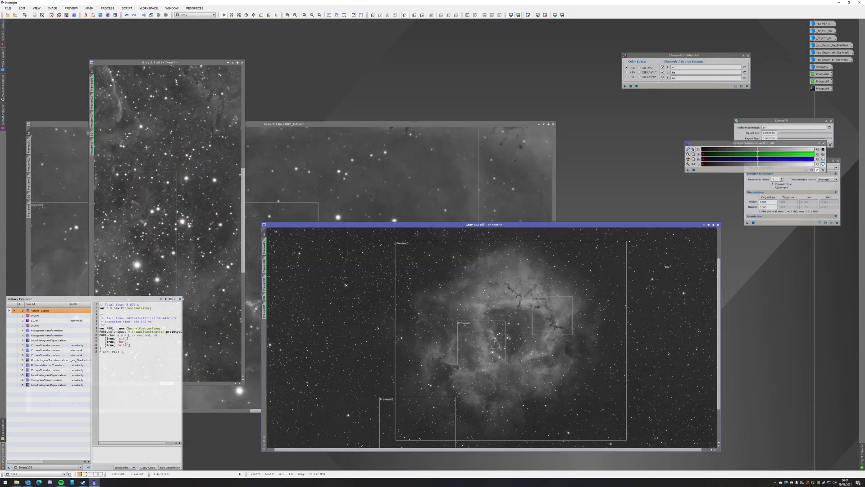
scroll(194, 189, "down", 5)
scroll(194, 189, "up", 1)
scroll(331, 176, "down", 4)
scroll(331, 176, "down", 1)
scroll(331, 176, "up", 2)
Step: Move the ha image clear of the others, view the oiii, ha and sii channels in turn, and return to the colour image's workspace
left_click_drag(439, 123, 528, 75)
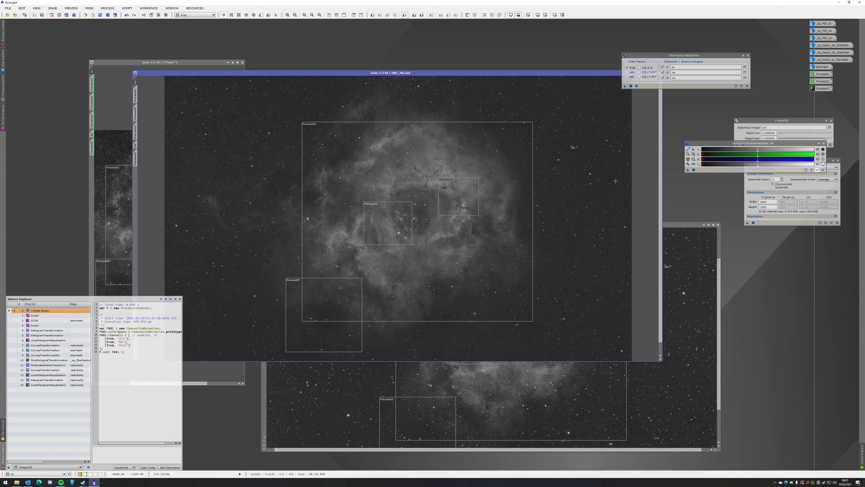
left_click(521, 413)
left_click(391, 181)
left_click(119, 179)
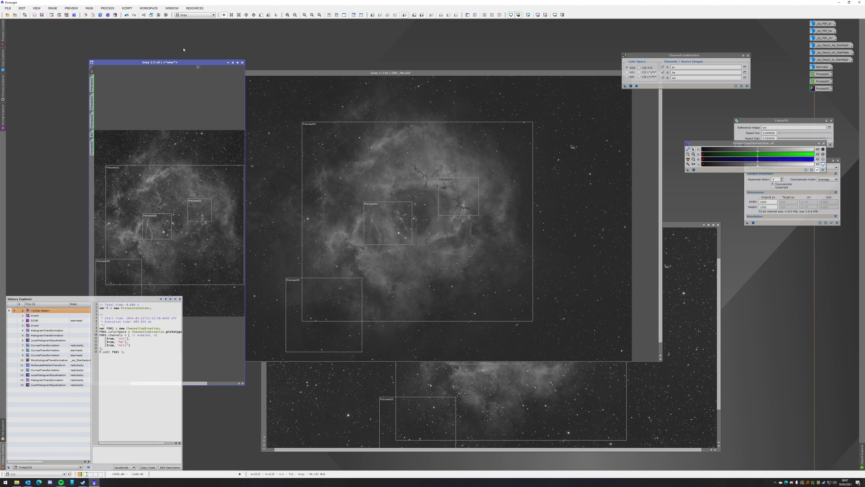
left_click(86, 473)
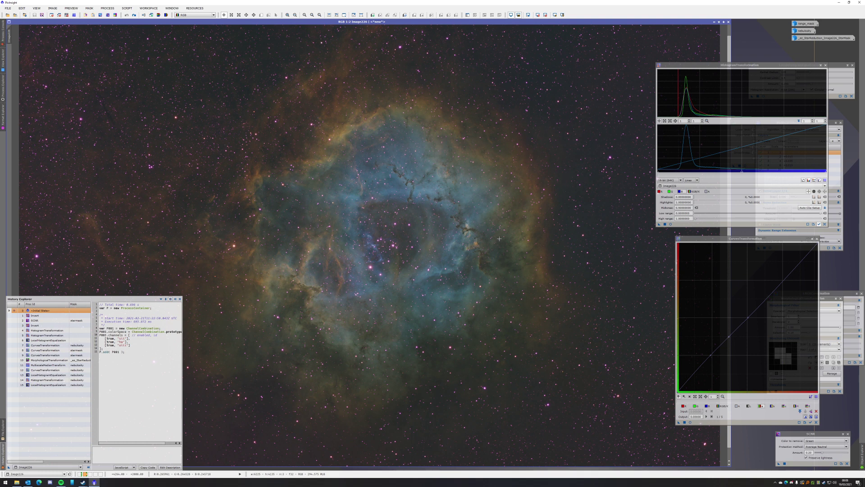
Step: Reapply the Invert, starmask-masked SCNR and second Invert history steps to the RGB image, checking the star colours close up
key("ctrl+y")
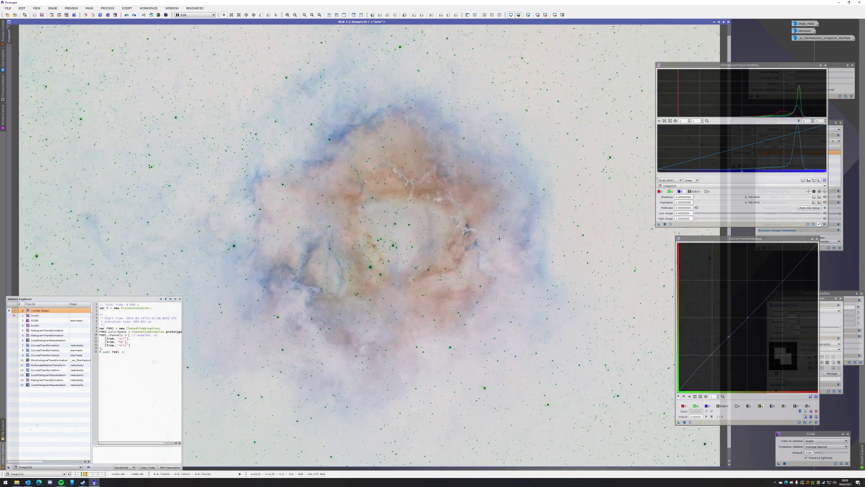
key("ctrl+z")
scroll(446, 233, "down", 3)
scroll(447, 233, "up", 3)
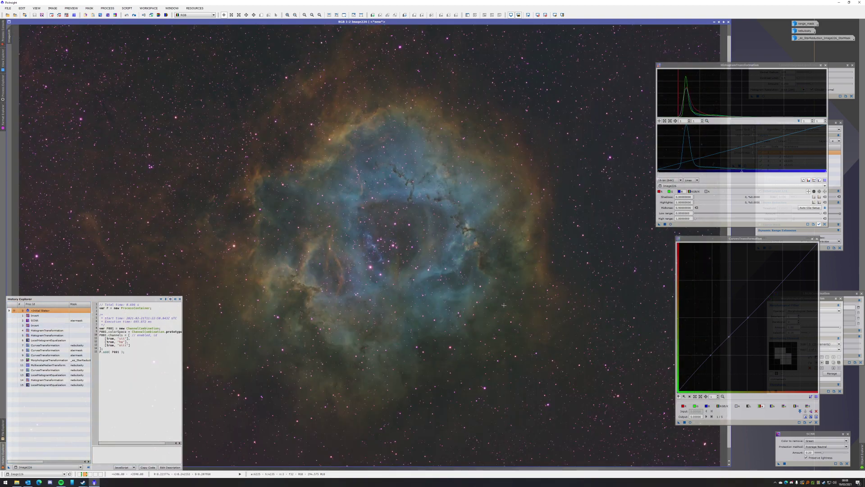
key("ctrl+y")
key("ctrl+y")
scroll(446, 213, "up", 2)
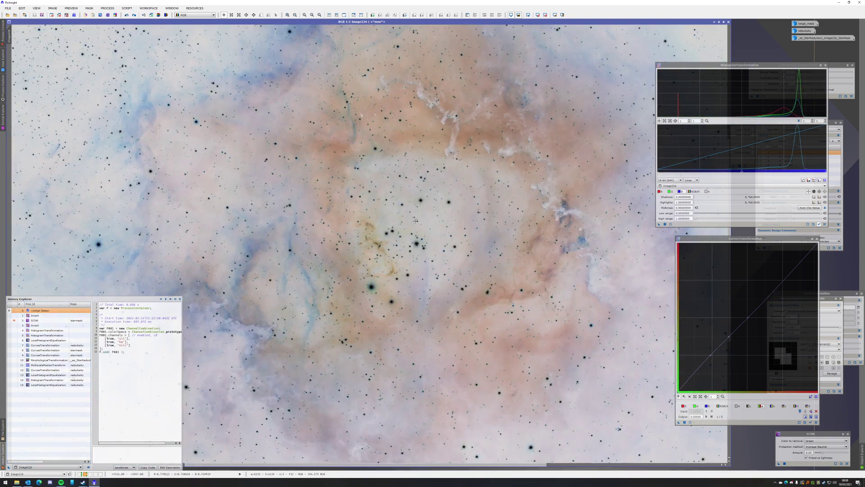
scroll(446, 213, "down", 2)
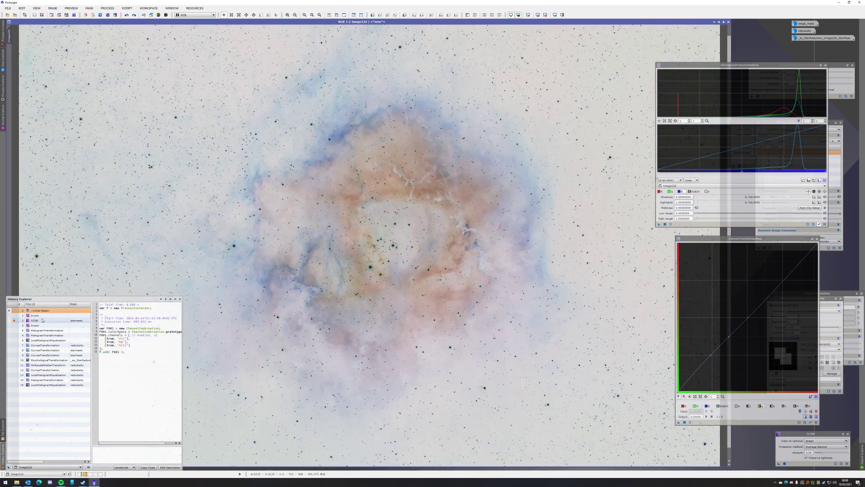
key("ctrl+y")
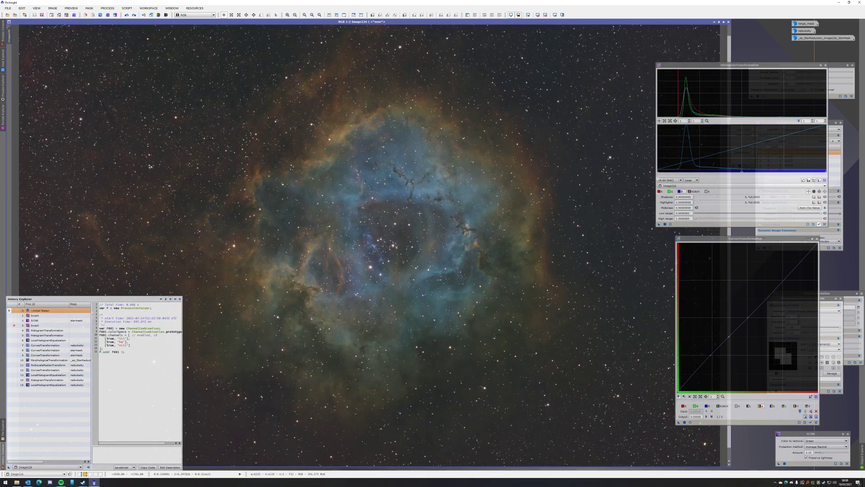
scroll(420, 213, "up", 2)
scroll(461, 229, "down", 2)
Step: Reapply the first HistogramTransformation, load its settings to inspect the red channel, and compare the image with and without it
key("ctrl+y")
left_click(31, 330)
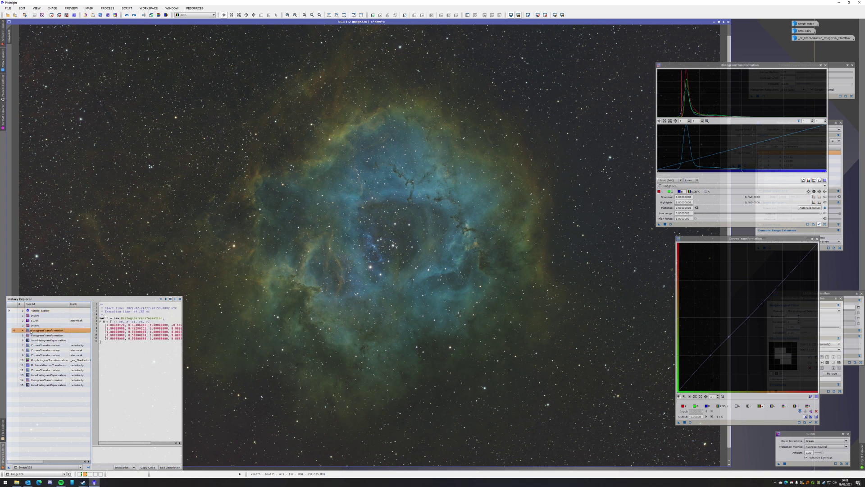
left_click(660, 191)
key("ctrl+z")
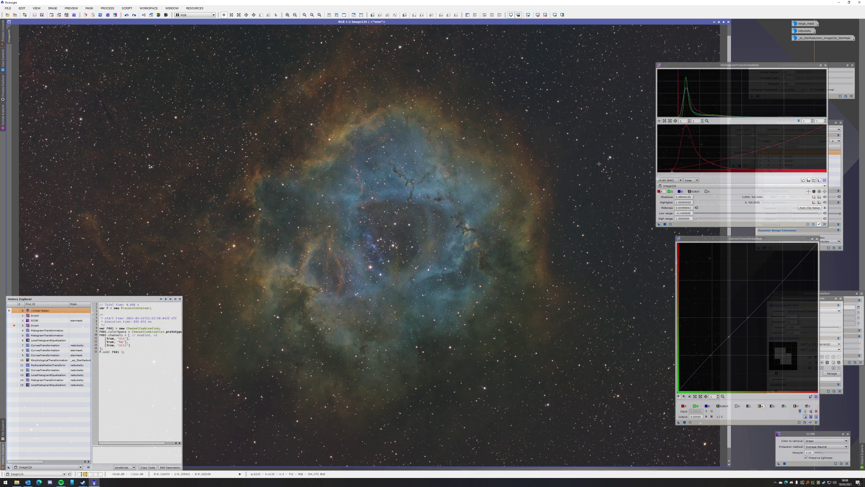
key("ctrl+y")
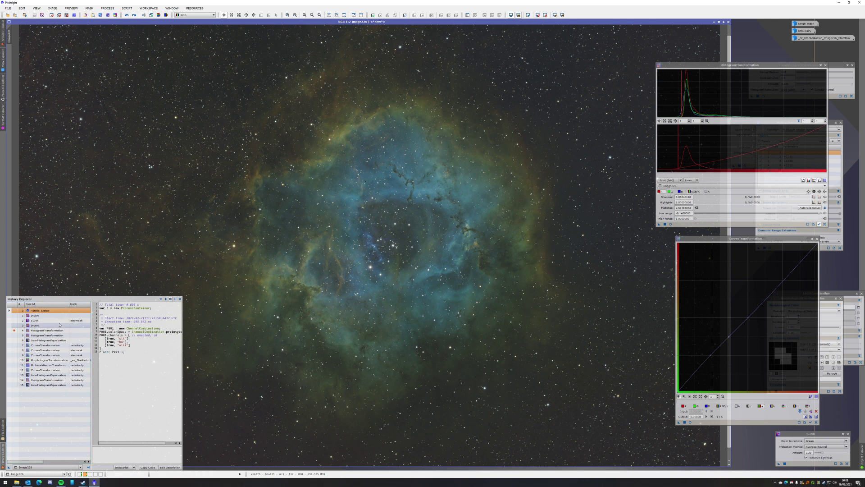
Step: Reapply the second HistogramTransformation, inspect its combined RGB/K curve, and compare the image before and after it
key("ctrl+y")
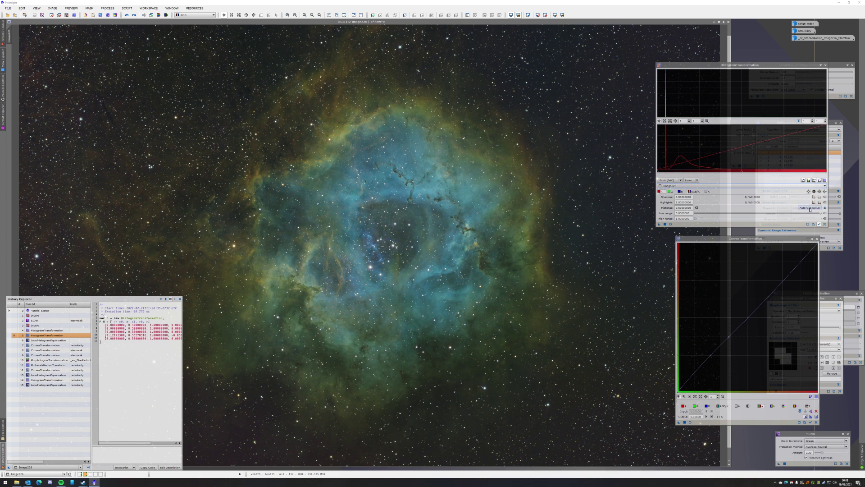
left_click(696, 192)
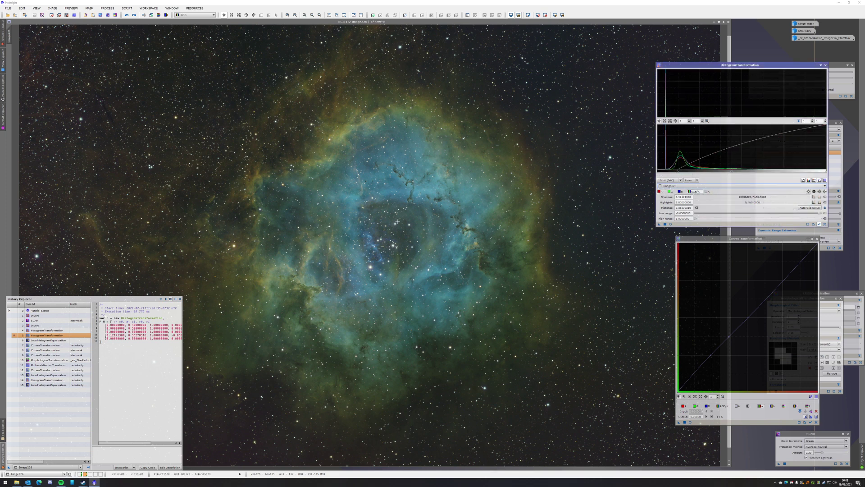
key("ctrl+z")
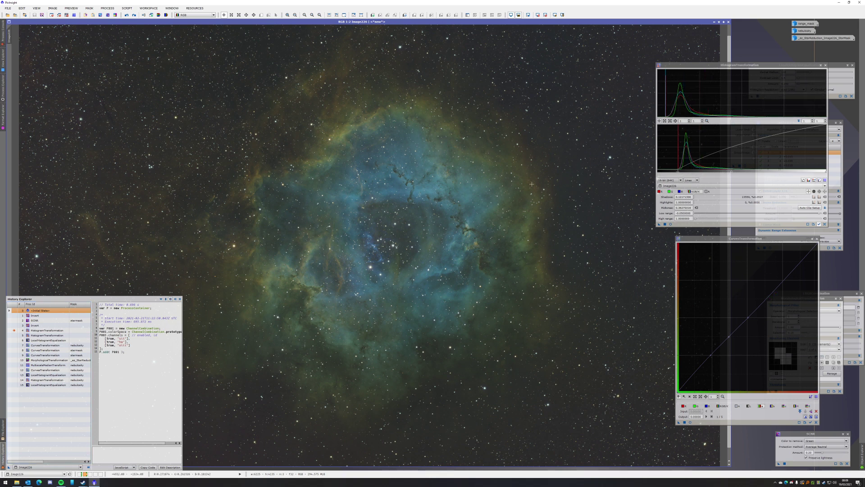
key("ctrl+y")
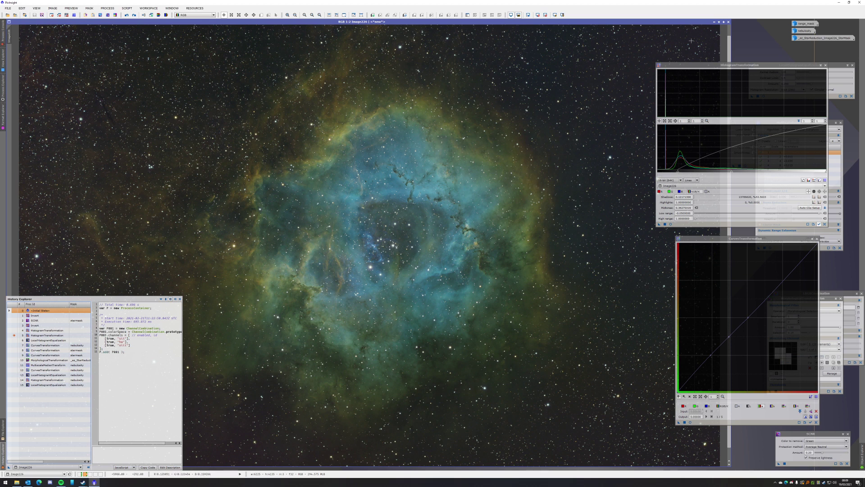
Step: Minimize the original RGB image to reveal its clone, and show the clone's processing history in the History Explorer
left_click(714, 22)
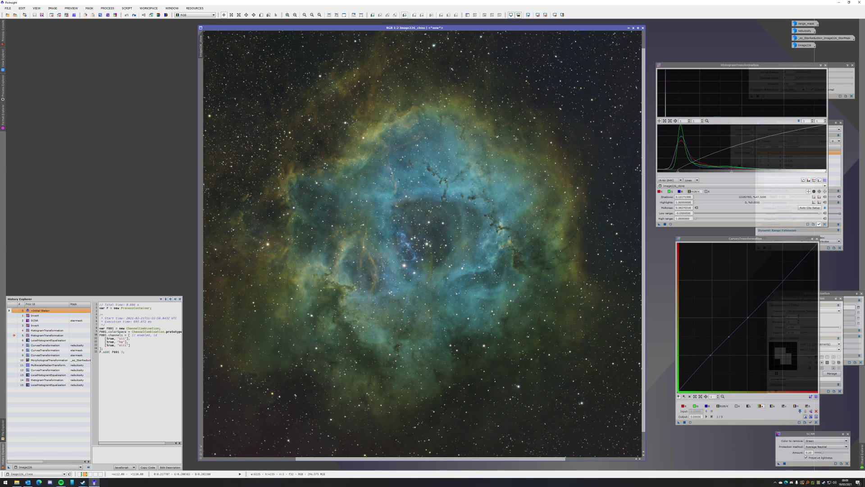
scroll(436, 180, "up", 2)
scroll(436, 180, "down", 2)
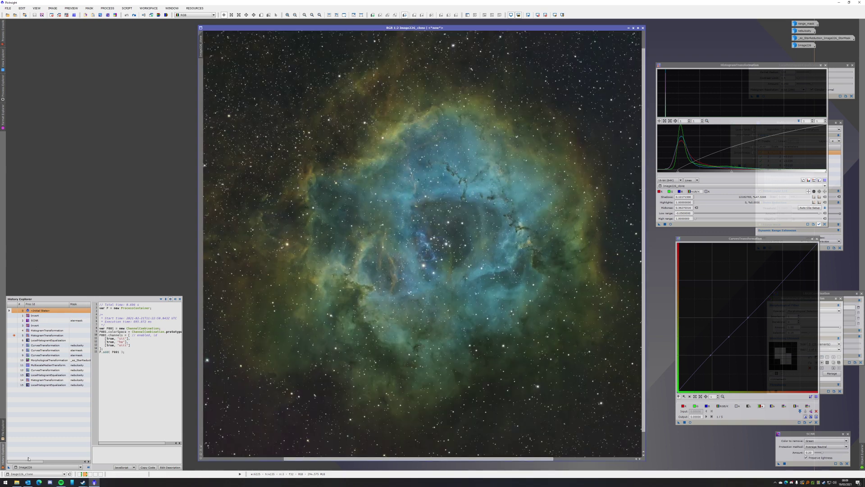
left_click(45, 466)
scroll(43, 428, "up", 3)
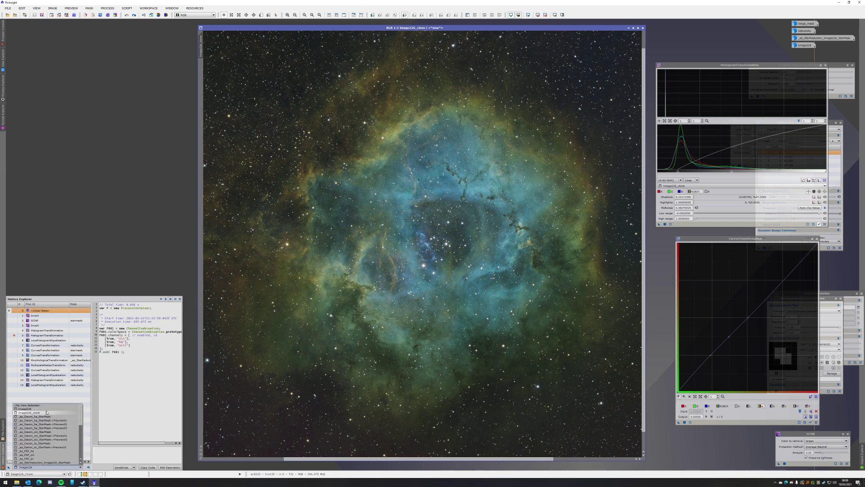
left_click(43, 416)
Step: Open the clone's first LocalHistogramEqualization step from its history and place its settings window above the HistogramTransformation window
left_click(50, 316)
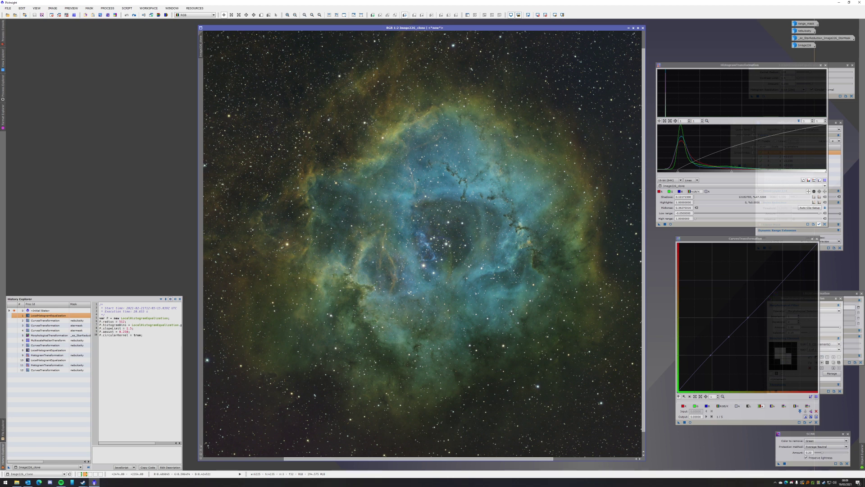
left_click(38, 310)
double_click(33, 316)
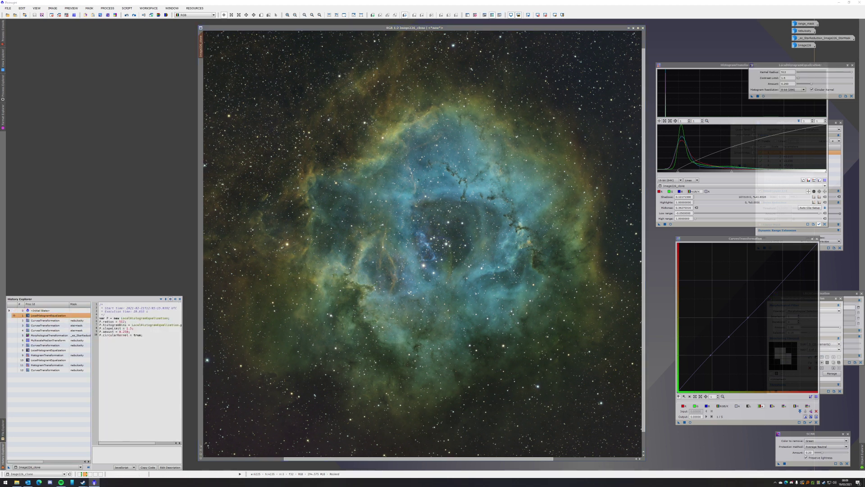
left_click_drag(802, 67, 739, 30)
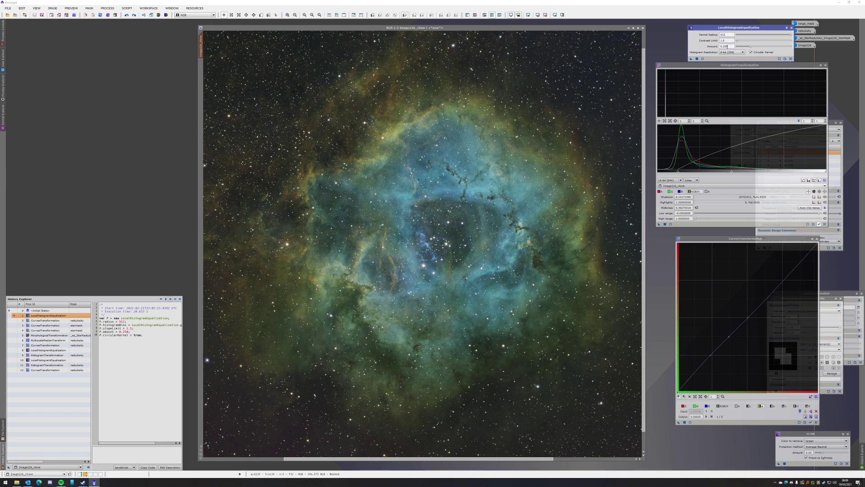
Step: Undo and reapply the LocalHistogramEqualization on the clone to compare the nebula's contrast before and after
scroll(411, 290, "down", 6)
scroll(424, 264, "up", 6)
key("ctrl+z")
key("ctrl+y")
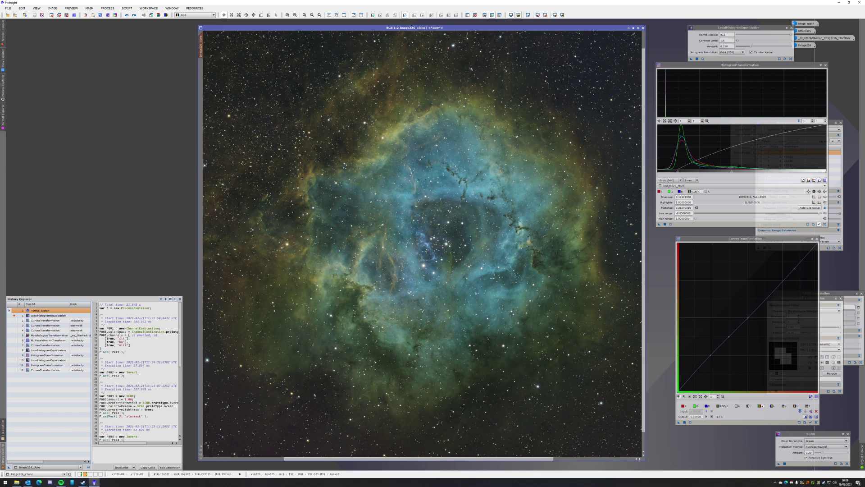
Step: Load the nebulosity-masked CurvesTransformation that follows the equalization and inspect its individual channel curves, ending with saturation
left_click(40, 320)
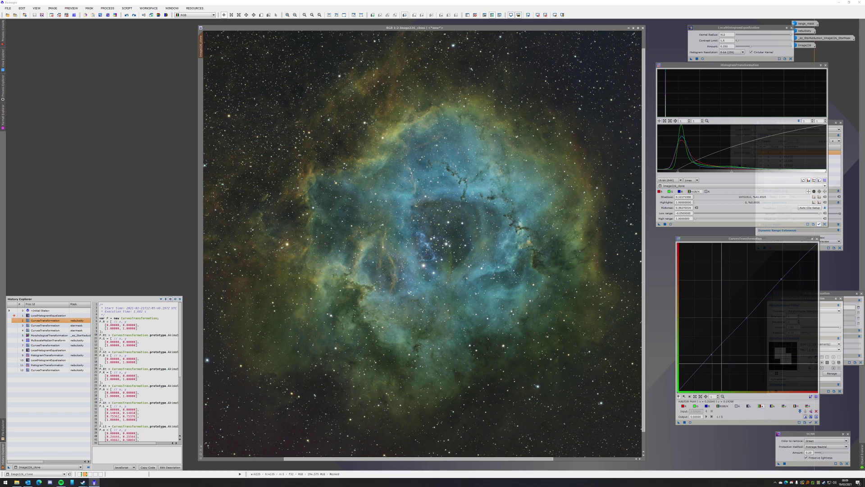
scroll(712, 354, "up", 1)
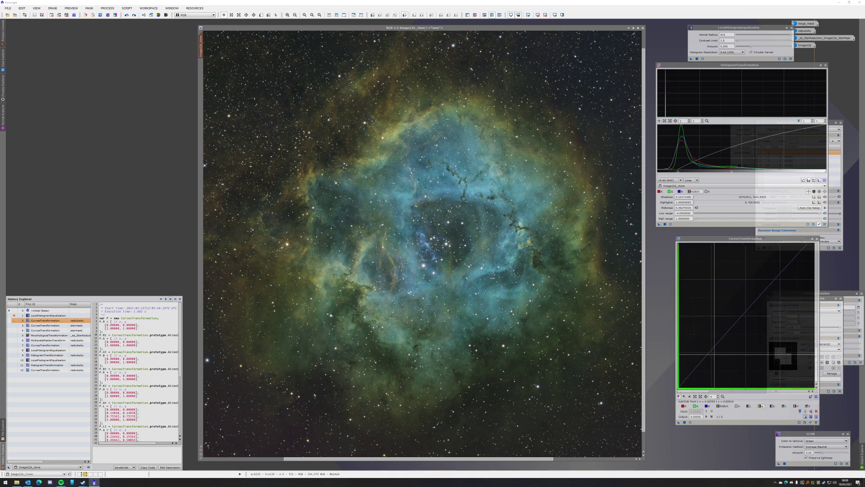
scroll(744, 313, "down", 1)
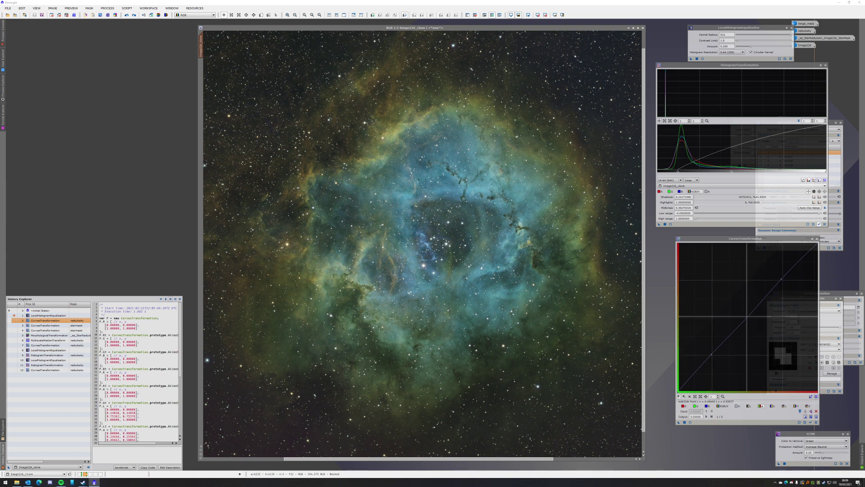
left_click(772, 405)
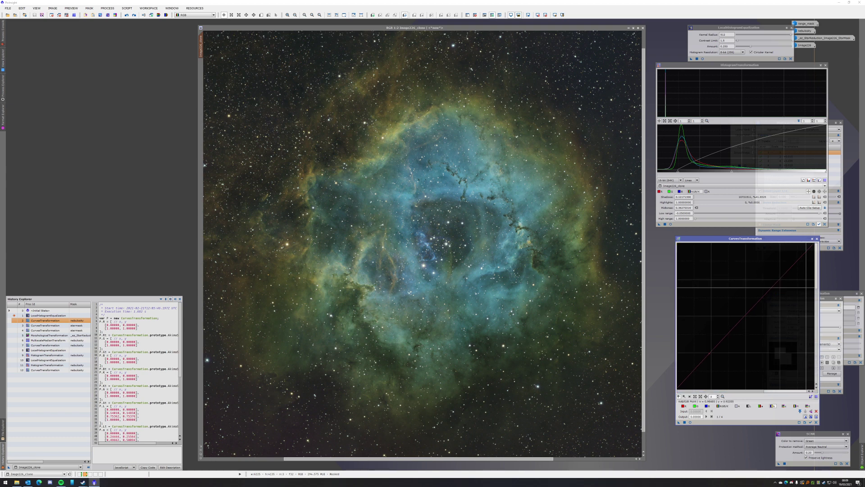
left_click(796, 406)
left_click(797, 407)
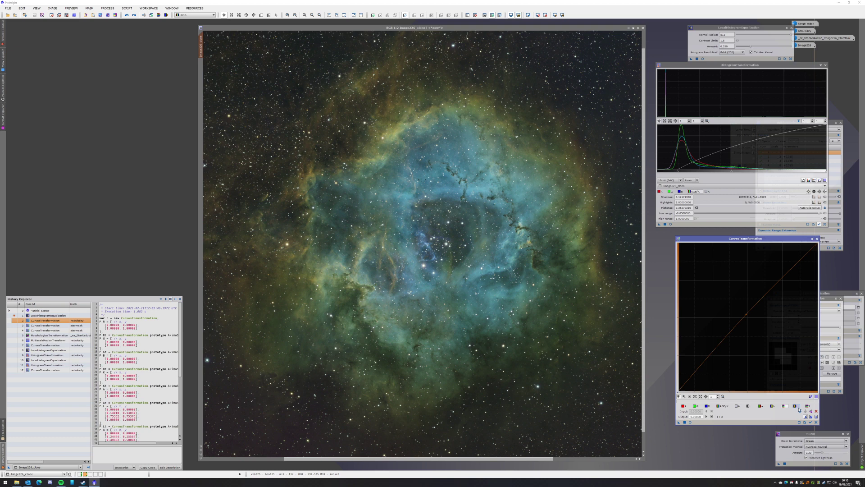
left_click(748, 406)
left_click(760, 406)
left_click(807, 406)
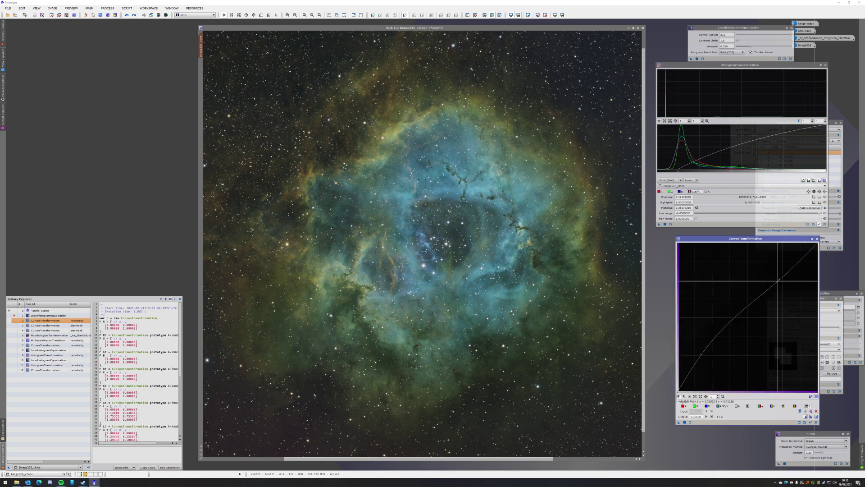
Step: Reapply the first nebulosity-masked CurvesTransformation and the starmask-masked one following it to the clone
left_click(448, 253)
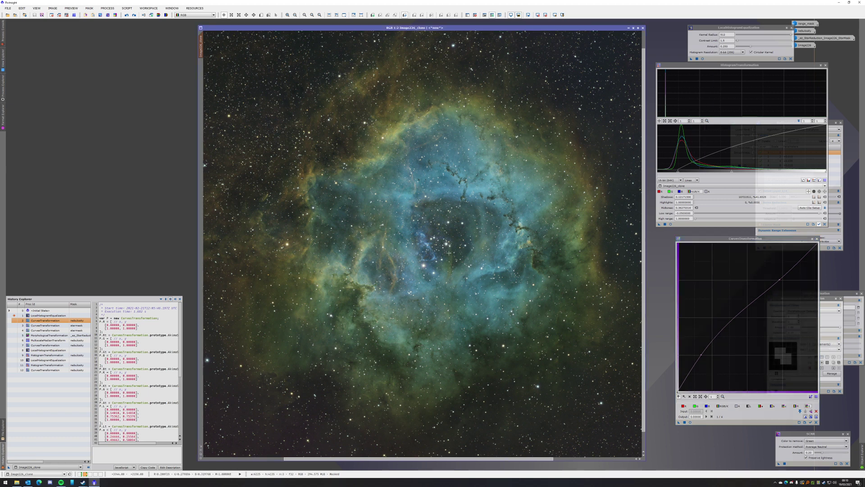
key("ctrl+y")
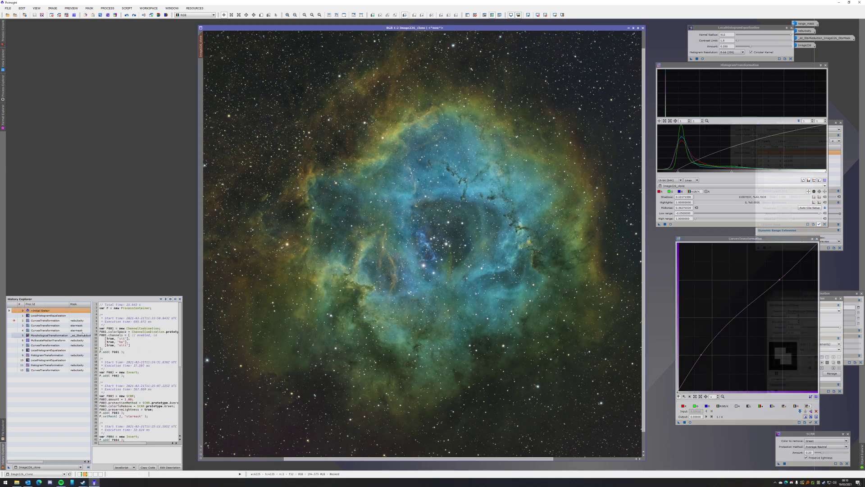
left_click(42, 330)
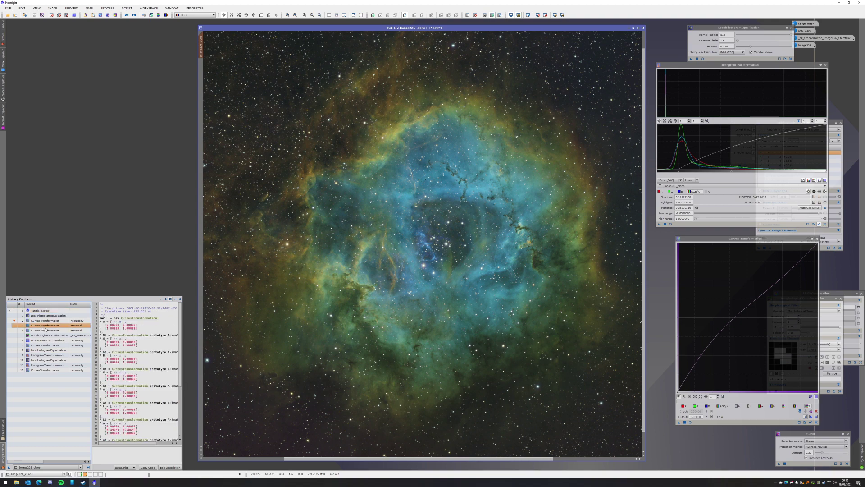
key("ctrl+y")
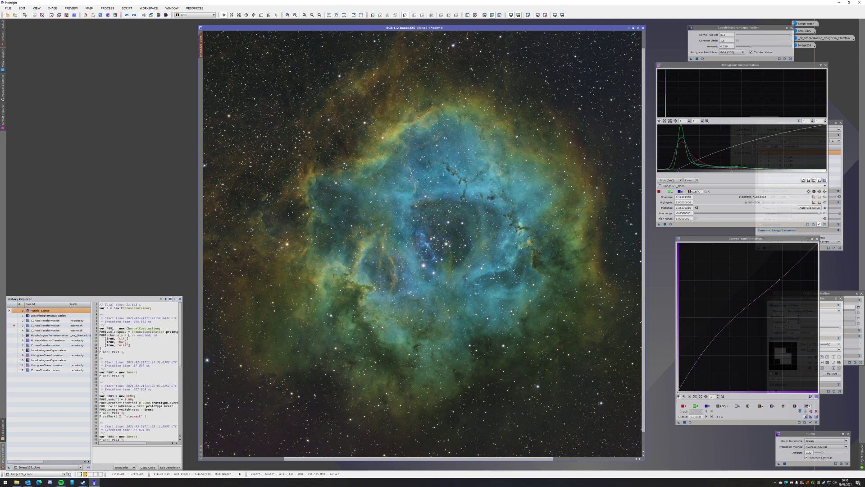
Step: Reapply the second starmask-masked CurvesTransformation and the MorphologicalTransformation to the clone, examining the stars in the nebula's core
scroll(477, 284, "up", 3)
scroll(453, 259, "down", 3)
scroll(456, 283, "down", 2)
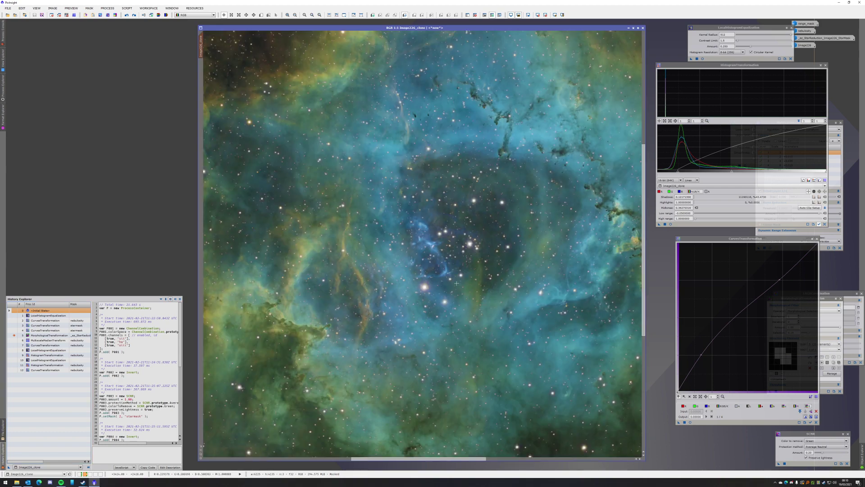
scroll(456, 283, "up", 1)
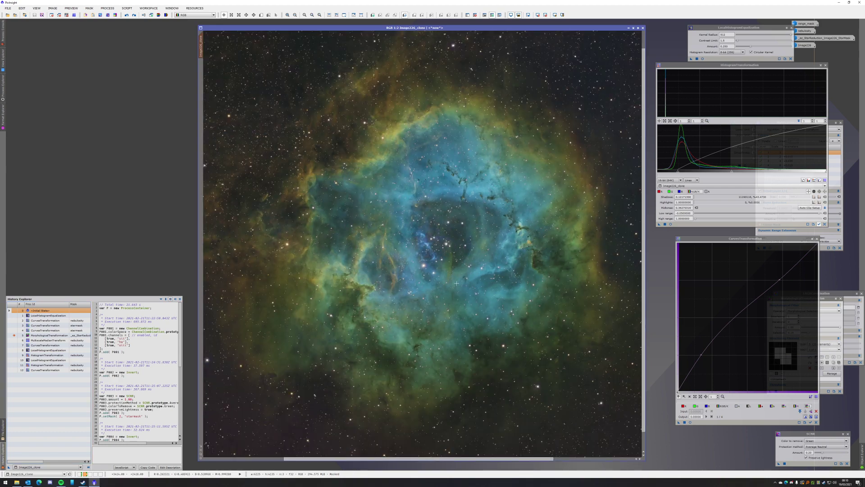
Step: Compare the clone with its neighbouring history state and examine the nebula's core, dark dust lanes and outer ridge up close
key("ctrl+z")
scroll(457, 283, "down", 1)
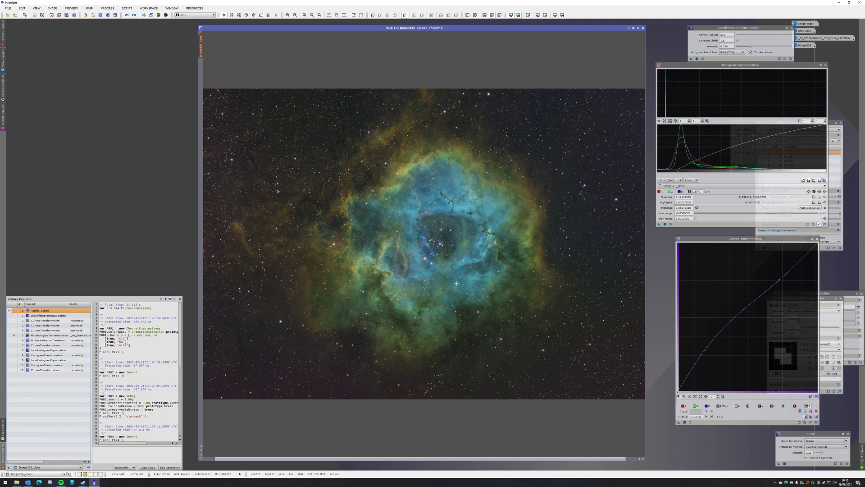
scroll(456, 283, "up", 1)
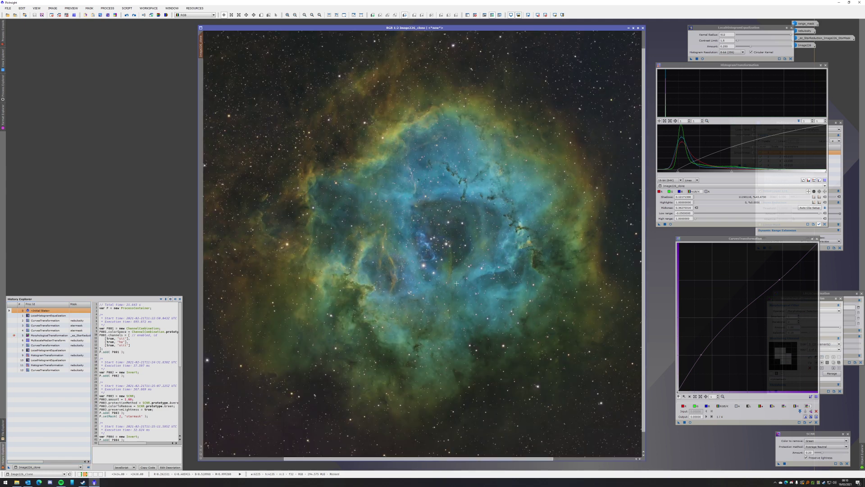
scroll(463, 283, "up", 1)
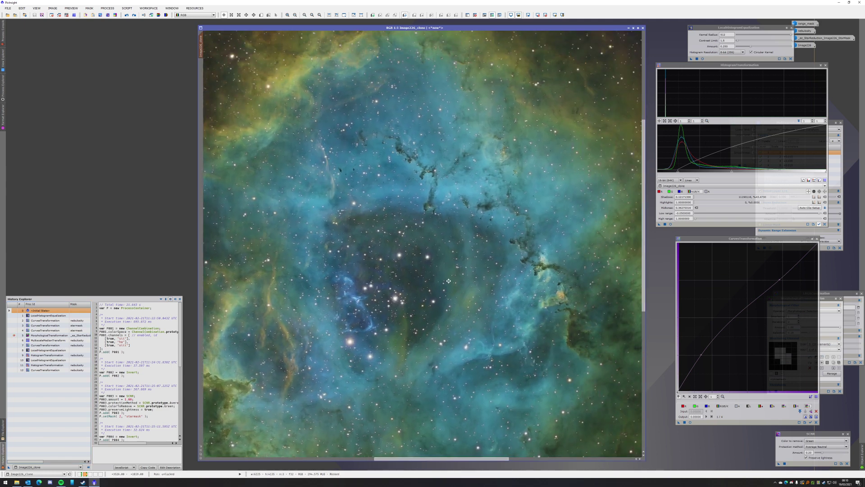
scroll(472, 244, "up", 1)
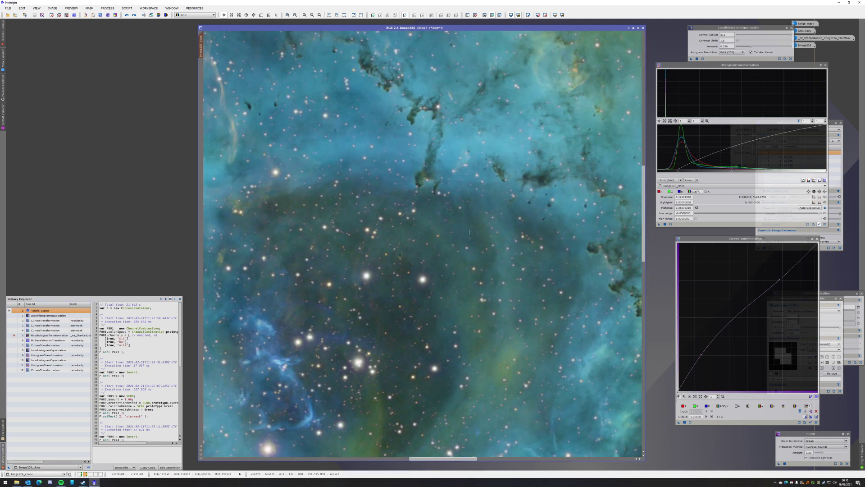
left_click_drag(480, 211, 425, 257)
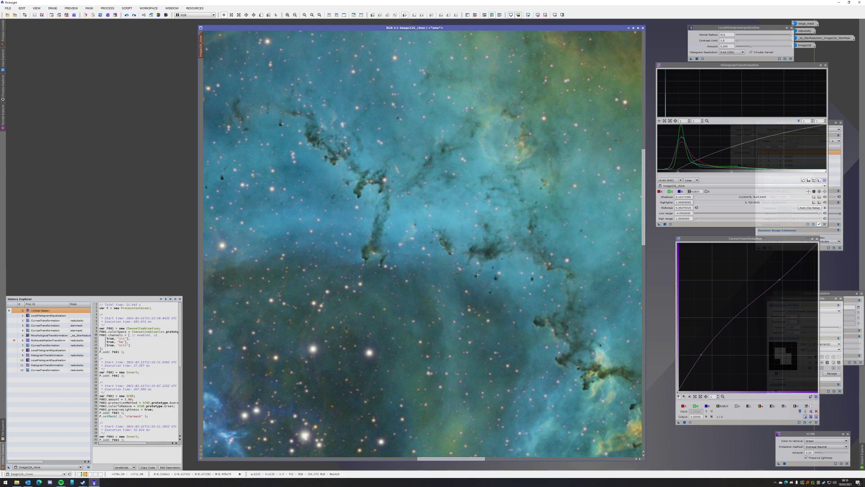
left_click_drag(477, 275, 404, 241)
left_click_drag(498, 312, 459, 162)
left_click_drag(435, 299, 483, 229)
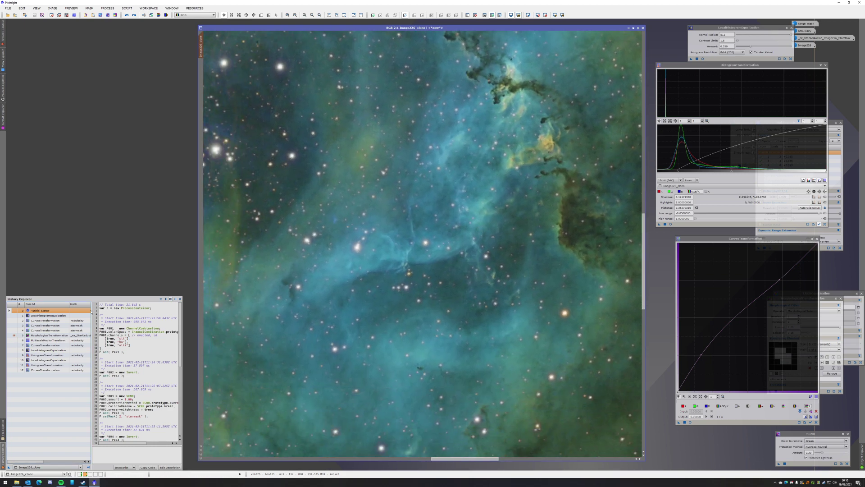
Step: Load the MultiscaleMedianTransform from the clone's history and inspect the bias settings of layers 2, 3 and 4
double_click(48, 340)
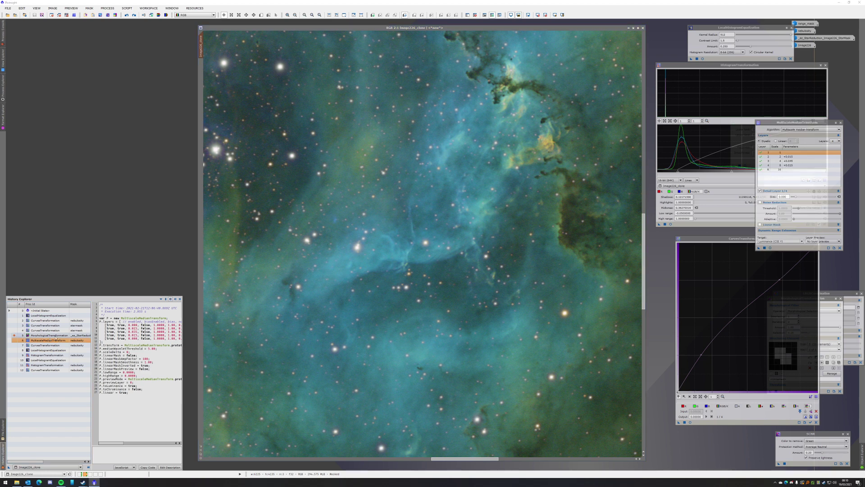
left_click(784, 156)
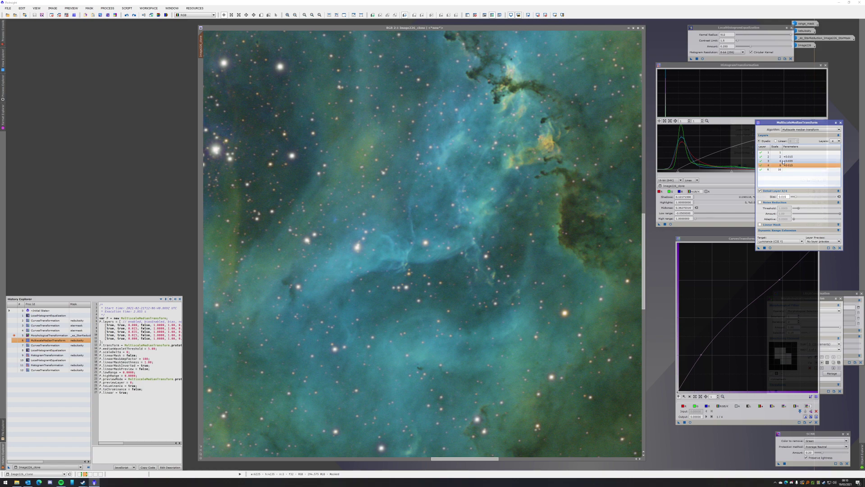
left_click(782, 161)
left_click(783, 165)
left_click(397, 216)
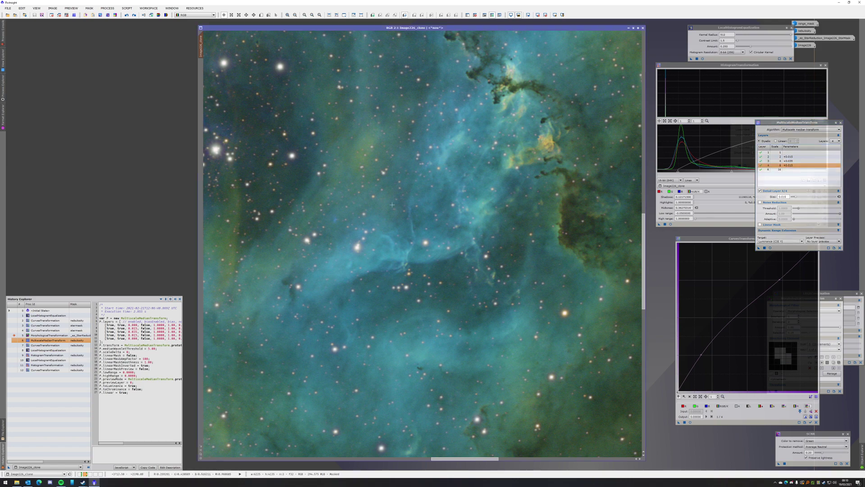
Step: Reapply the MultiscaleMedianTransform to the clone and check its effect on the nebula's core and overall structure
scroll(396, 215, "down", 6)
scroll(396, 215, "up", 1)
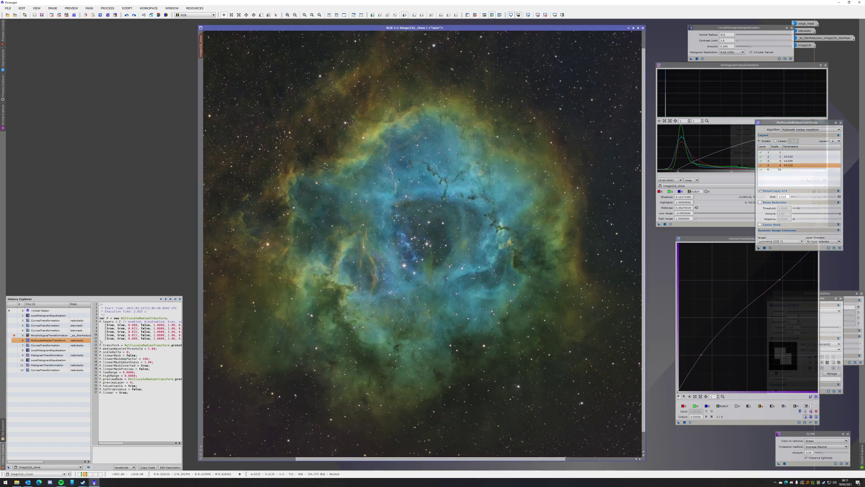
scroll(436, 233, "up", 1)
key("ctrl+y")
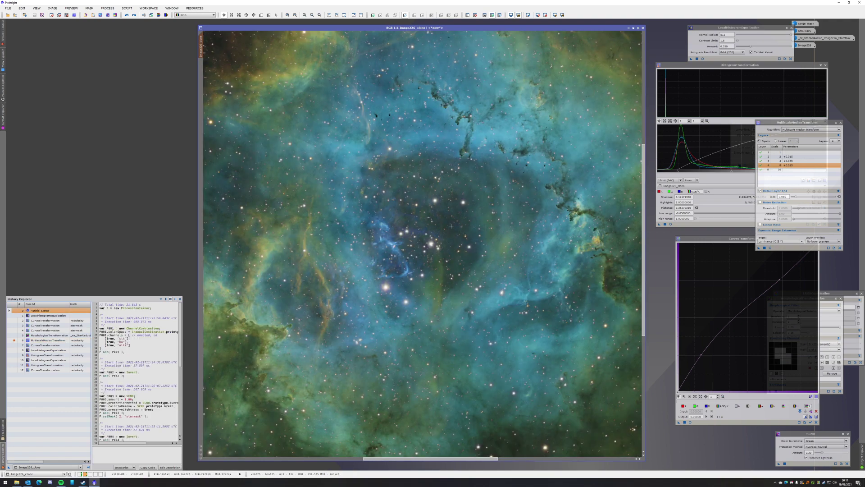
scroll(436, 234, "down", 5)
scroll(308, 306, "up", 4)
Step: Load the nebulosity-masked CurvesTransformation following the MultiscaleMedianTransform and inspect its channel curves, comparing CIE a* with CIE b*
left_click(31, 345)
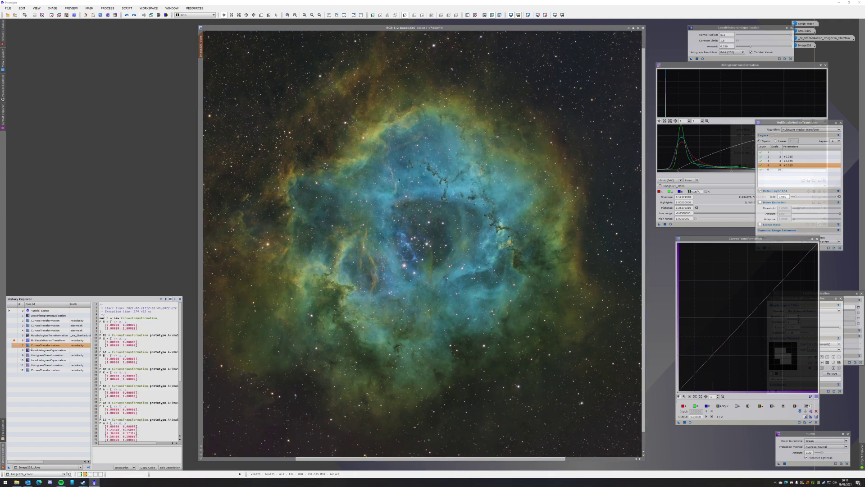
left_click(796, 406)
left_click(784, 405)
left_click(773, 405)
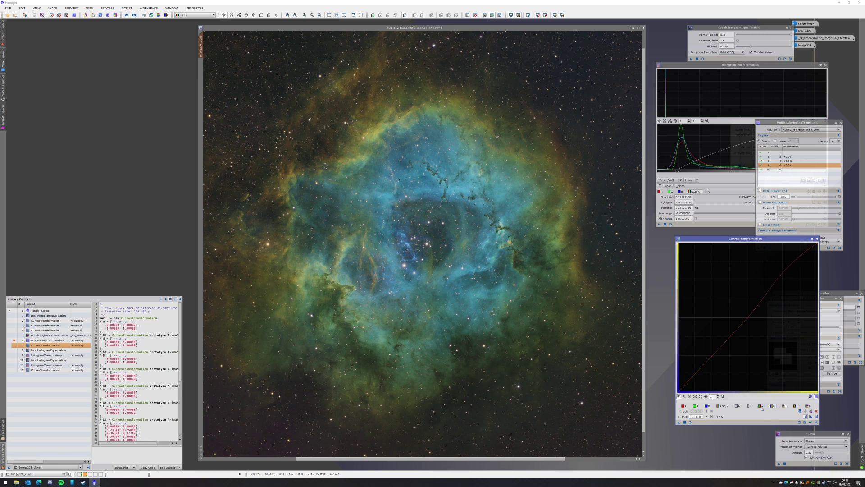
left_click(762, 407)
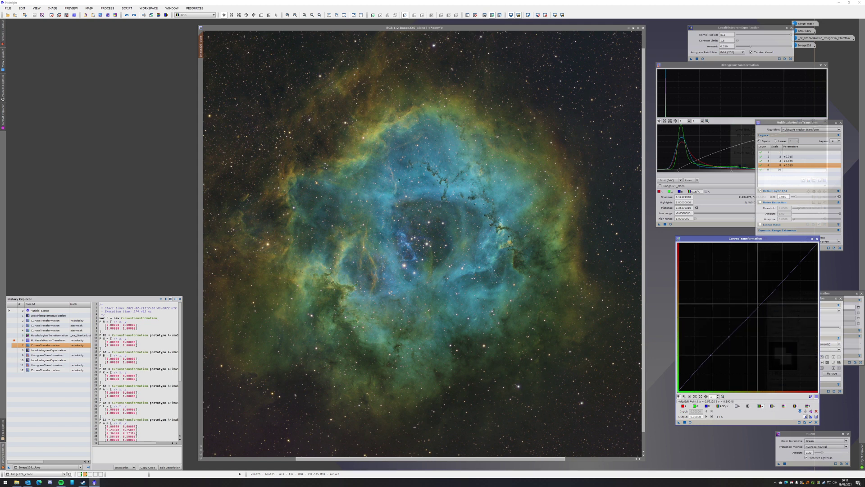
left_click(774, 406)
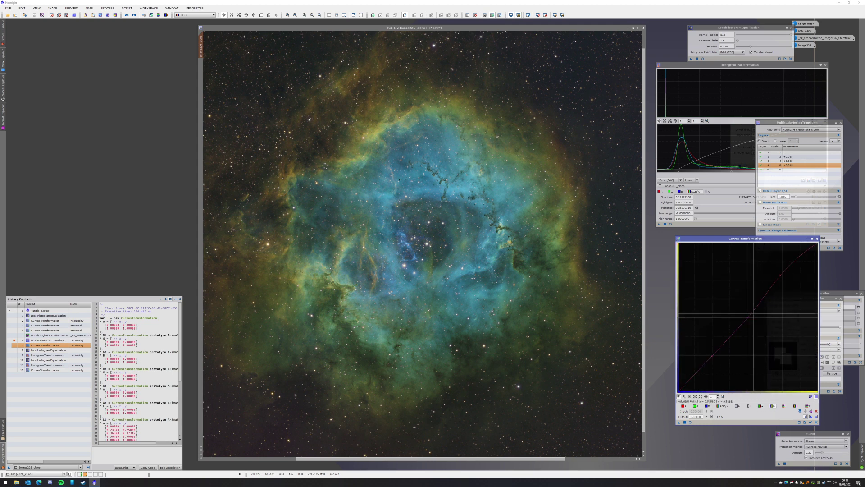
left_click(510, 267)
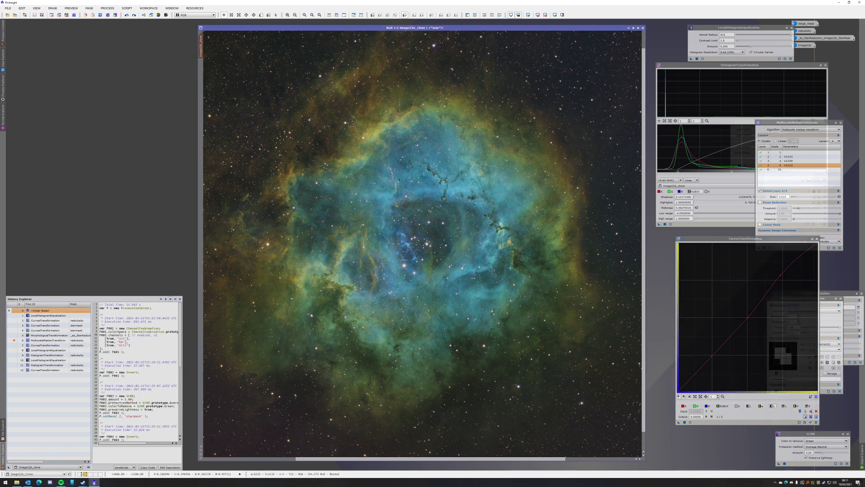
Step: Reapply that CurvesTransformation and the LocalHistogramEqualization following it to the clone, and load the equalization's settings
key("ctrl+y")
double_click(55, 350)
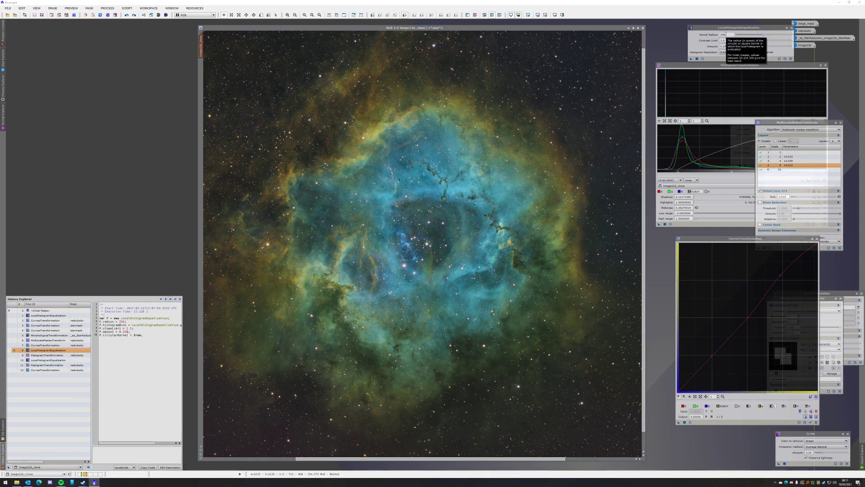
left_click(447, 232)
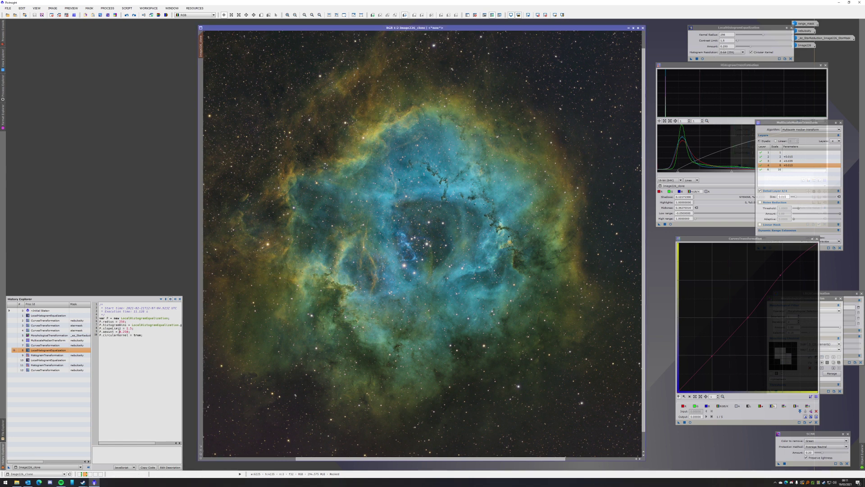
Step: Load the first nebulosity-masked HistogramTransformation, inspect its red channel adjustment, and reapply the process to the clone
double_click(49, 355)
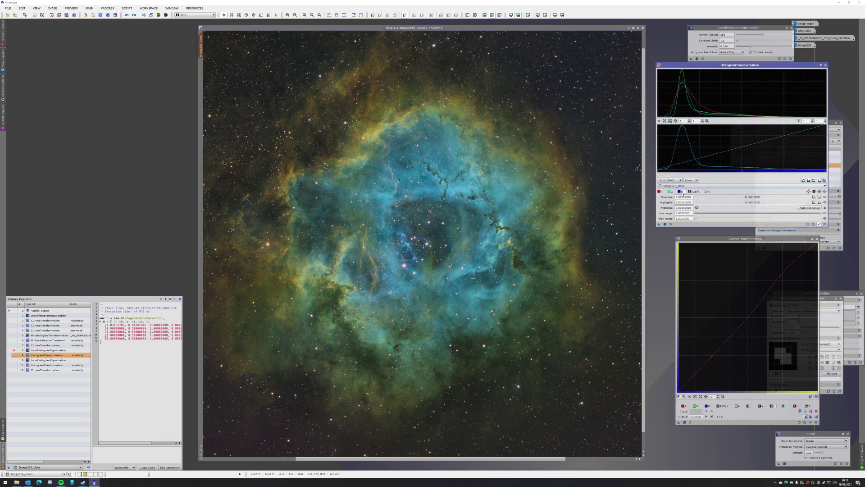
left_click(660, 191)
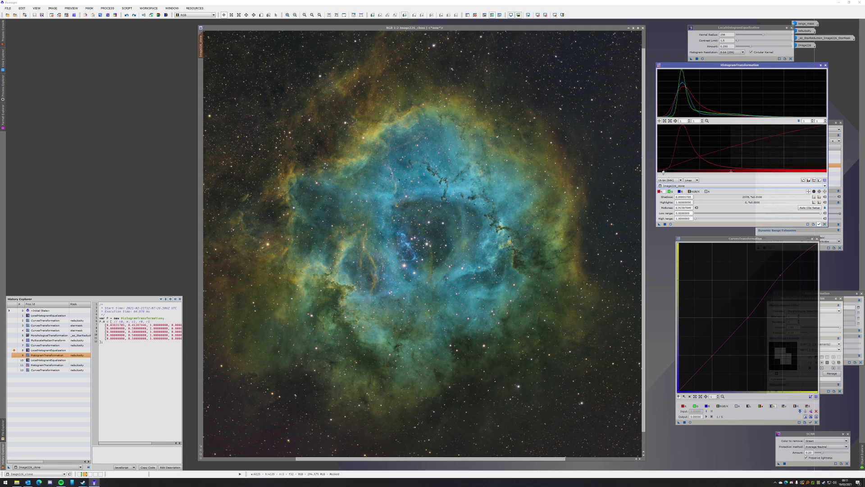
left_click(559, 200)
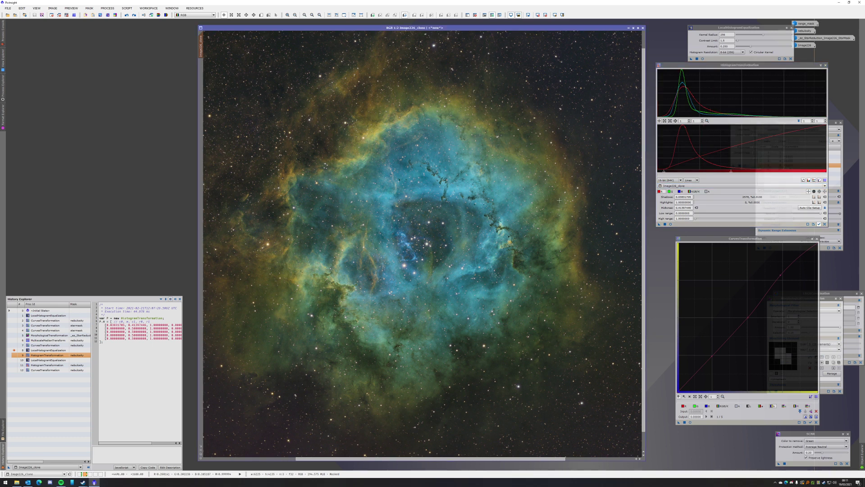
key("ctrl+y")
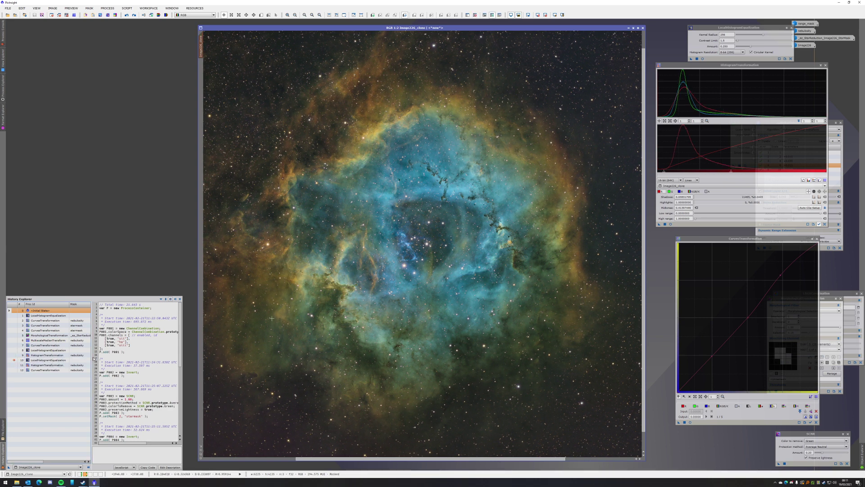
Step: Load the last LocalHistogramEqualization, then undo and reapply it on the clone to compare the nebula's contrast
left_click(48, 360)
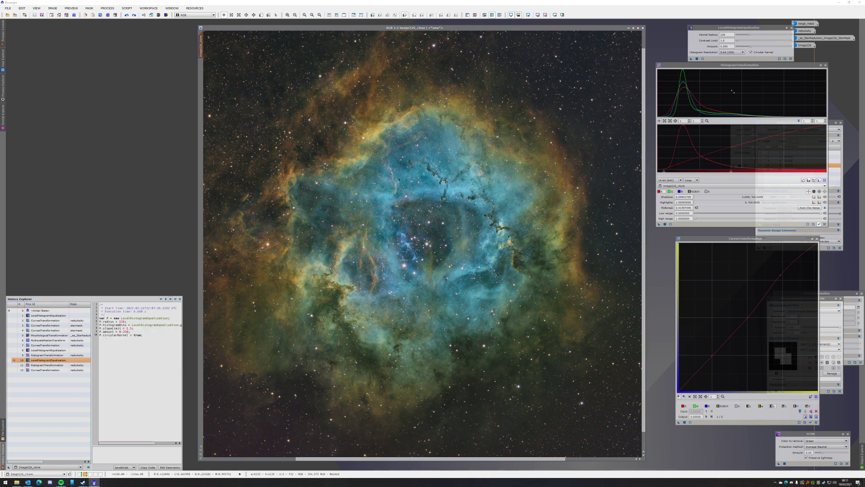
left_click(624, 261)
key("ctrl+z")
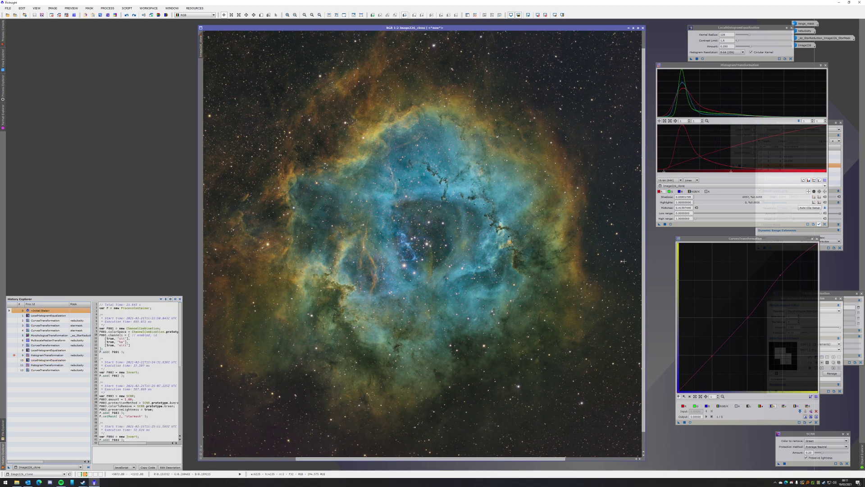
key("ctrl+y")
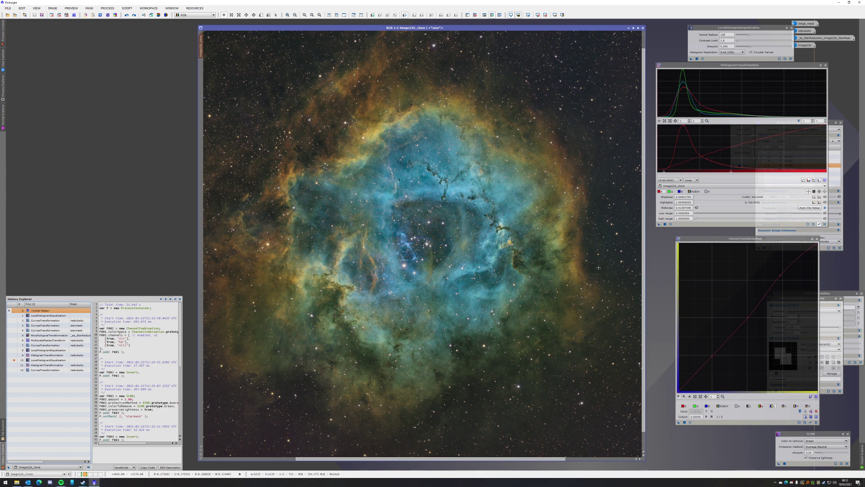
Step: Load the second nebulosity-masked HistogramTransformation, undo it on the clone, and inspect its green, blue and red channels
double_click(68, 365)
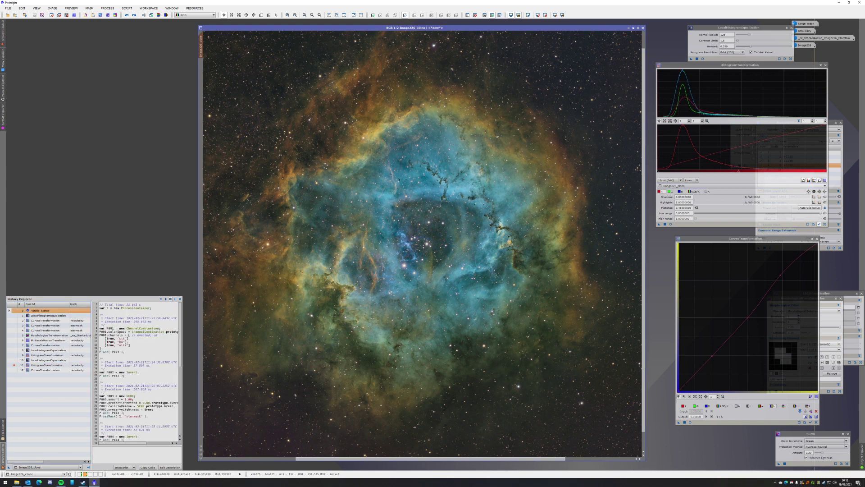
key("ctrl+z")
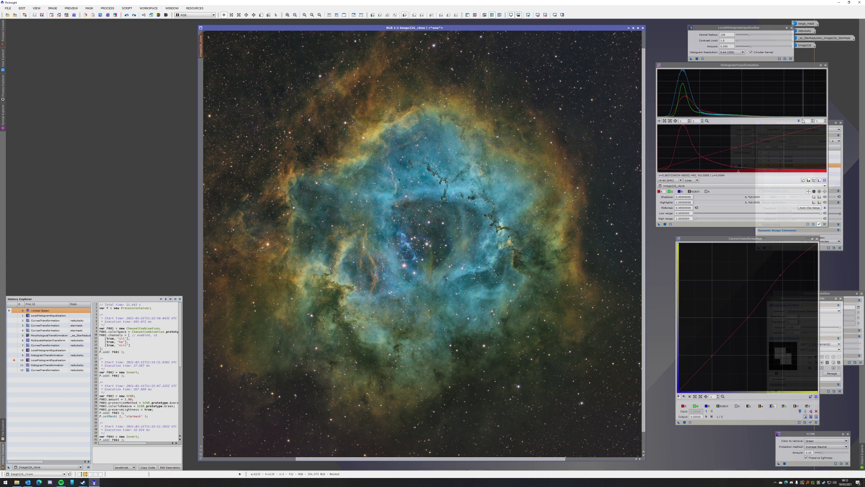
left_click(671, 191)
left_click(681, 192)
left_click(660, 192)
Step: Recheck the second HistogramTransformation's green and blue channels, then toggle it on the clone to compare and leave it reapplied
left_click(45, 360)
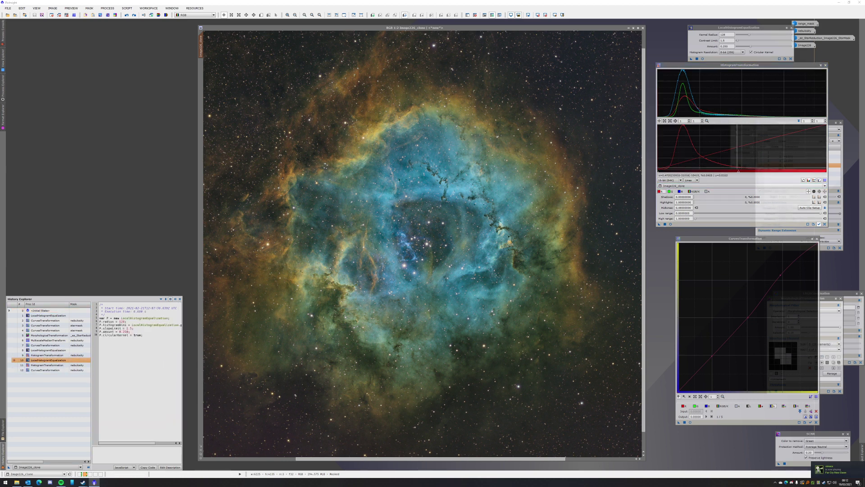
left_click(671, 191)
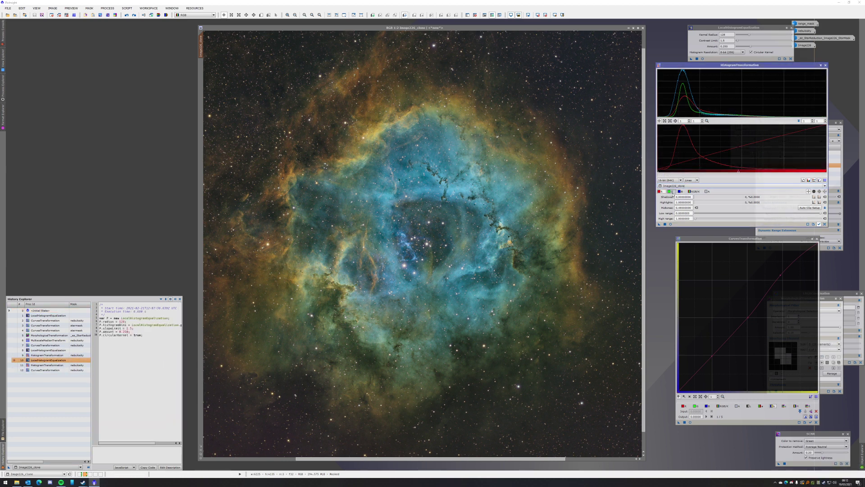
left_click(682, 192)
left_click(566, 268)
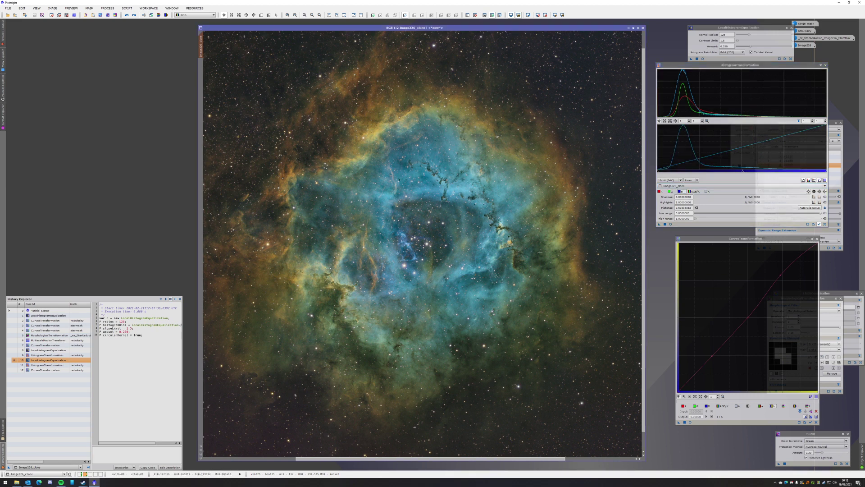
key("ctrl+y")
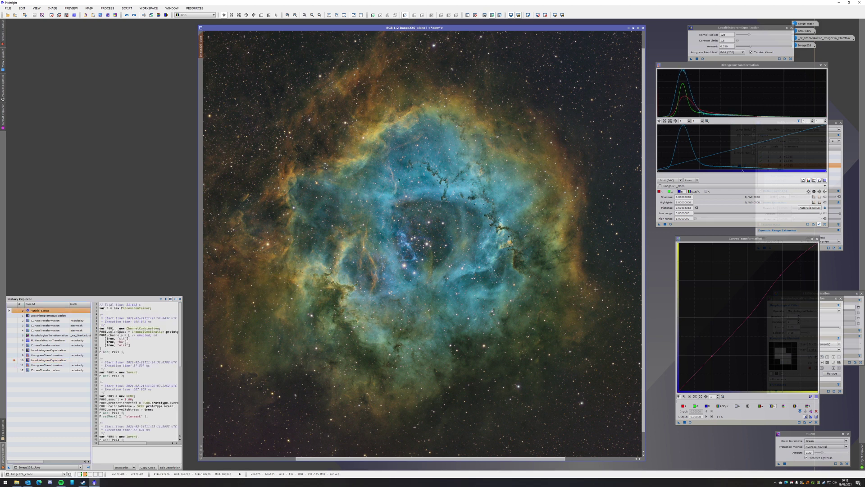
key("ctrl+z")
Step: Load the final nebulosity-masked CurvesTransformation and inspect its curves from saturation through hue and chrominance to lightness
double_click(41, 370)
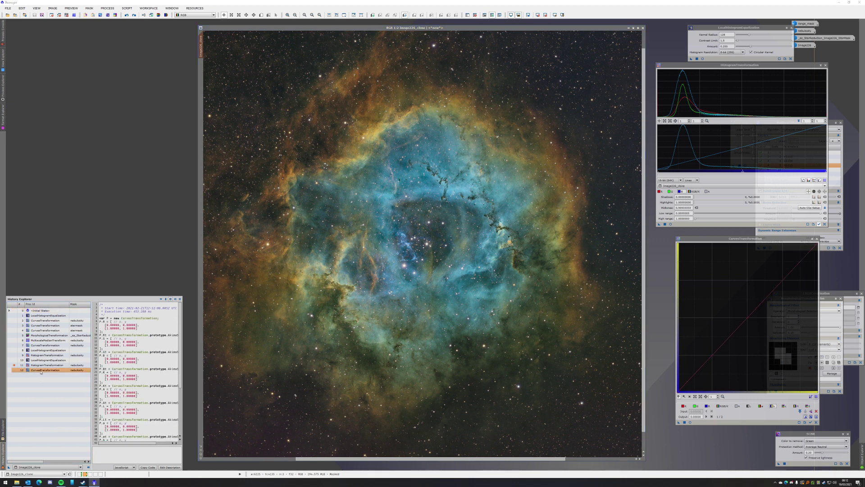
left_click(807, 406)
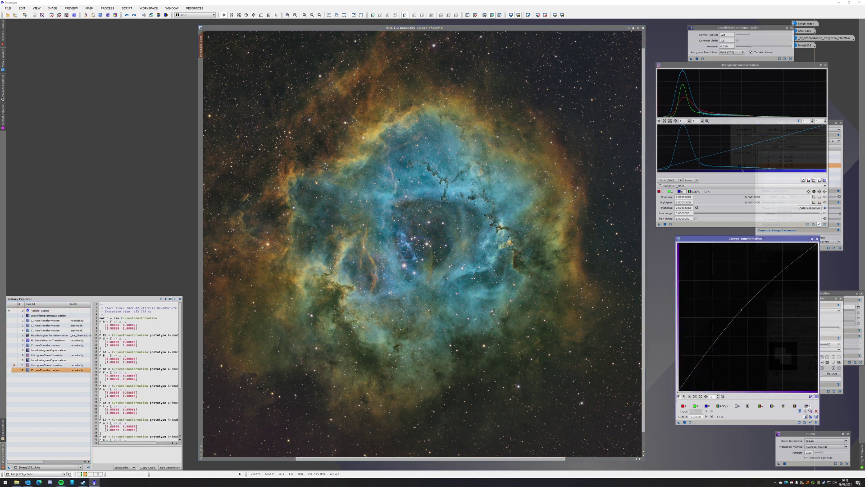
left_click(796, 406)
left_click(785, 406)
left_click(772, 406)
left_click(761, 406)
left_click(749, 406)
Step: Reapply the final nebulosity-masked CurvesTransformation to the clone and view the whole nebula
left_click(526, 259)
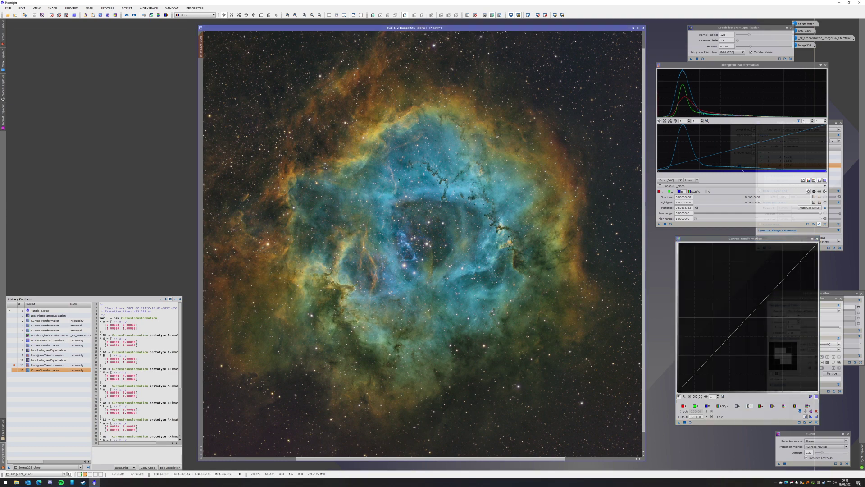
key("ctrl+y")
scroll(566, 280, "down", 1)
scroll(536, 270, "up", 1)
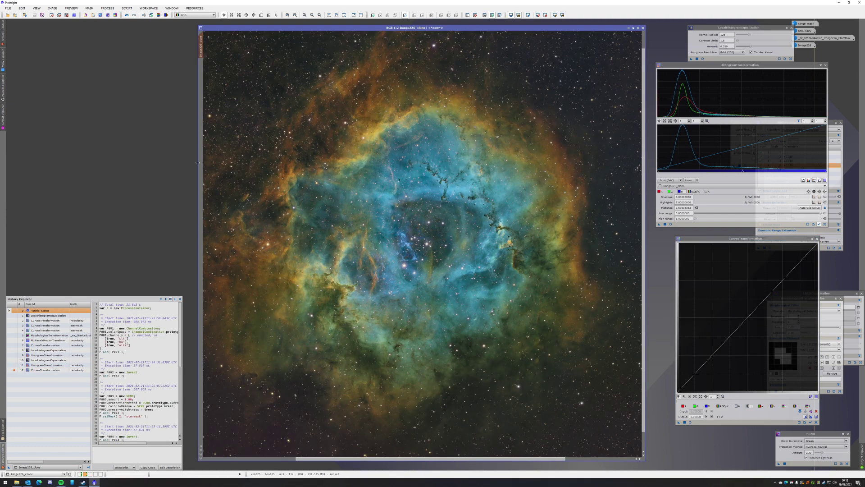
Step: Widen the clone's image window and centre the whole nebula with its surrounding gas and star field inside it
left_click_drag(198, 163, 111, 164)
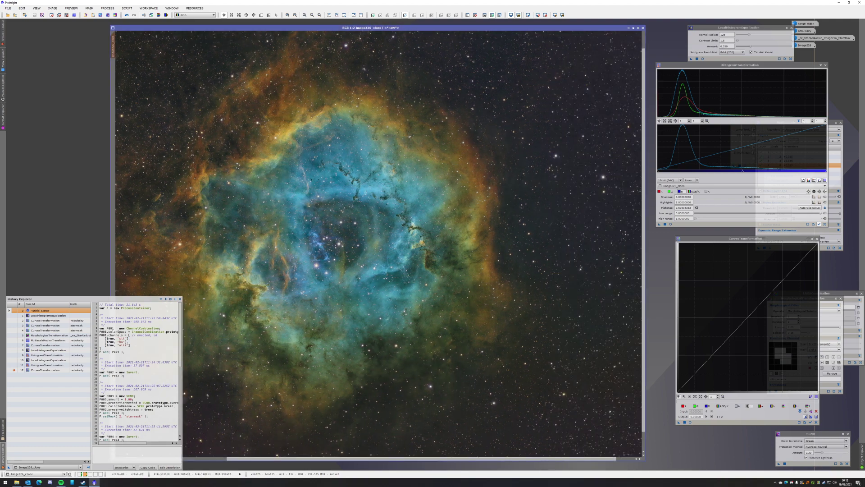
left_click_drag(201, 239, 361, 252)
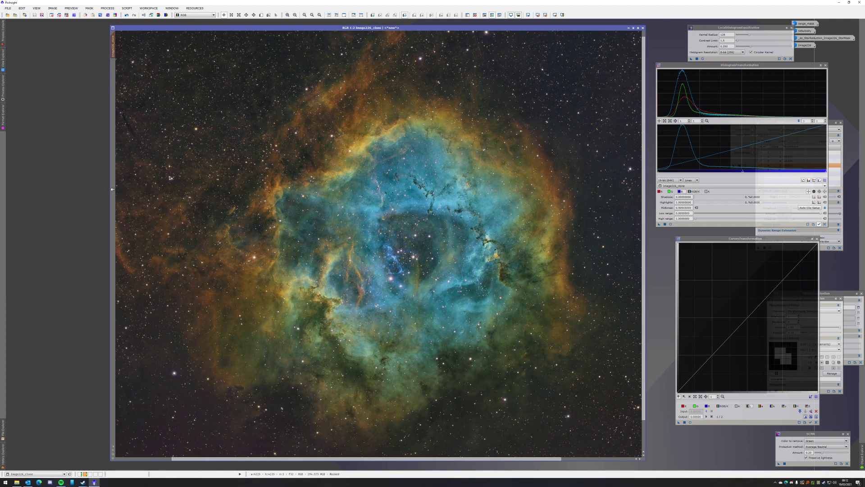
left_click_drag(109, 188, 26, 189)
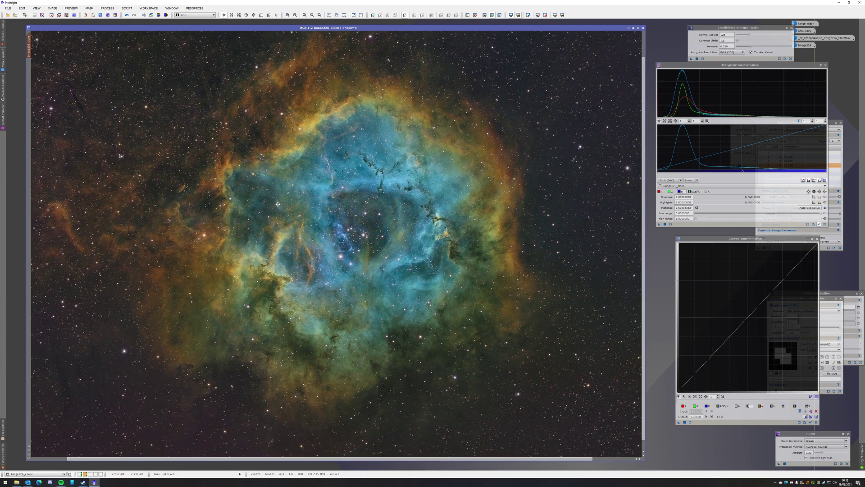
left_click_drag(278, 205, 284, 212)
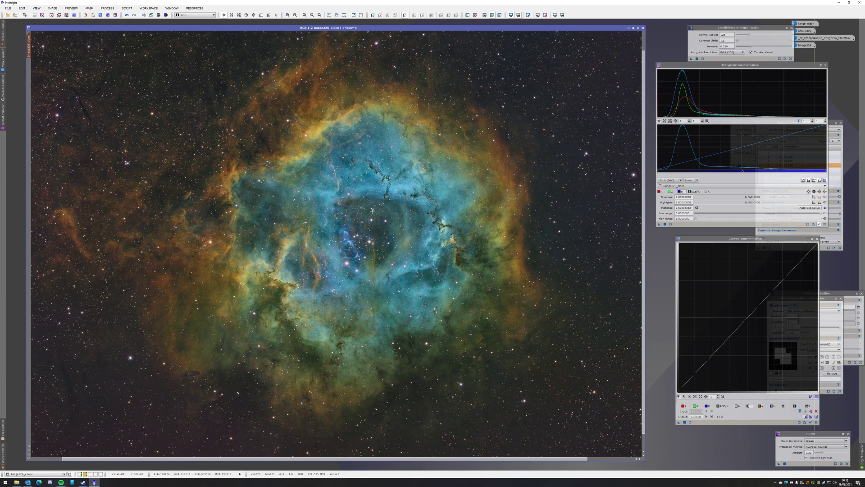
scroll(371, 211, "down", 1)
scroll(369, 221, "up", 1)
Step: Switch the History Explorer from the clone to the ha image to examine its processing history
left_click(2, 456)
left_click(47, 466)
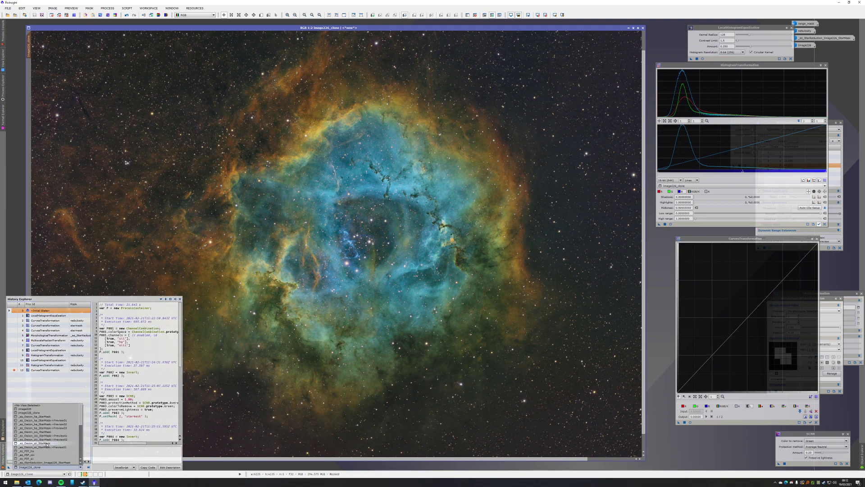
scroll(46, 444, "down", 3)
left_click(39, 421)
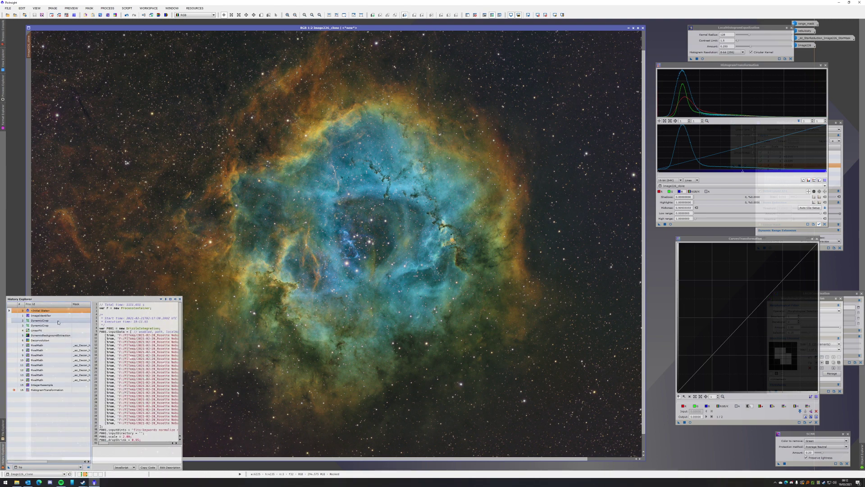
Step: Examine the processing histories of the sii and oiii images, including the parameters of their TGVDenoise entries
left_click(50, 466)
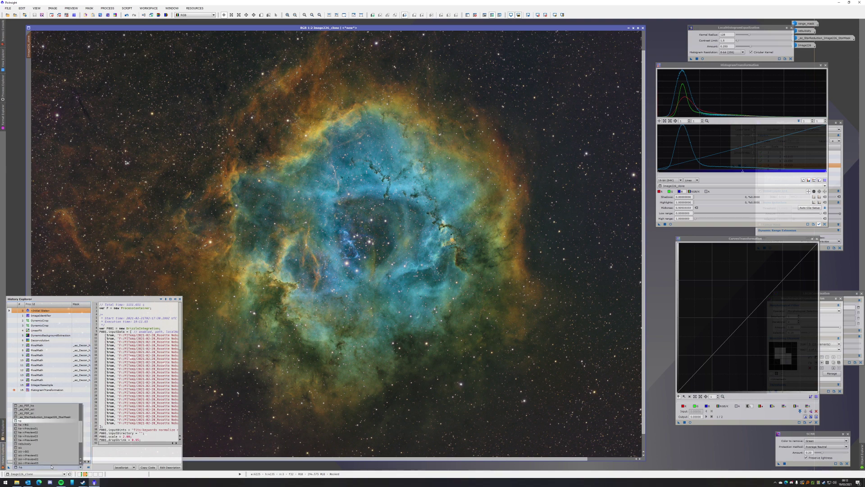
left_click(39, 447)
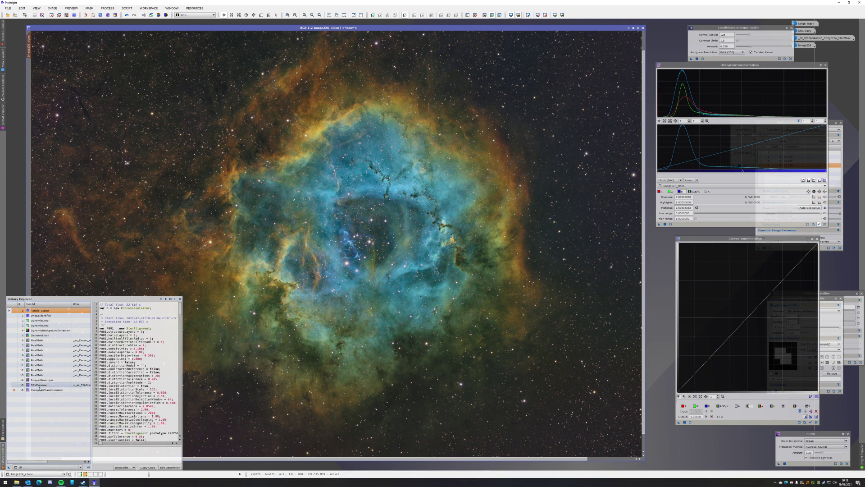
left_click(39, 385)
left_click(51, 467)
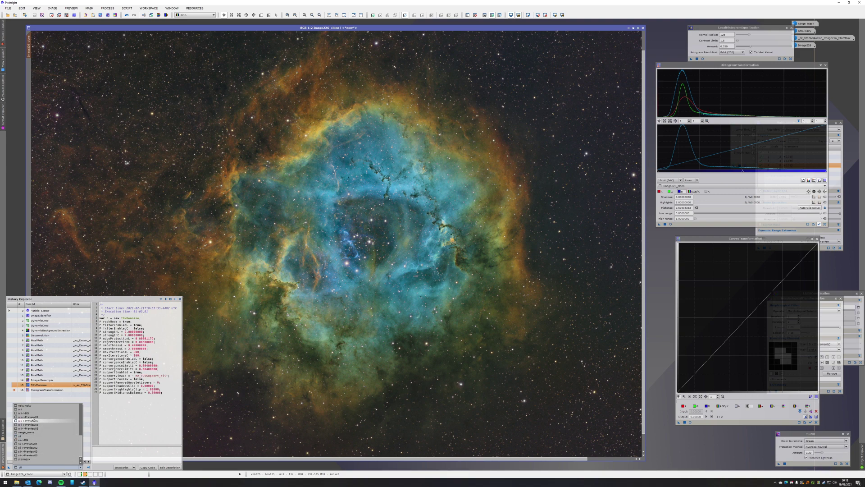
left_click(27, 409)
left_click(41, 389)
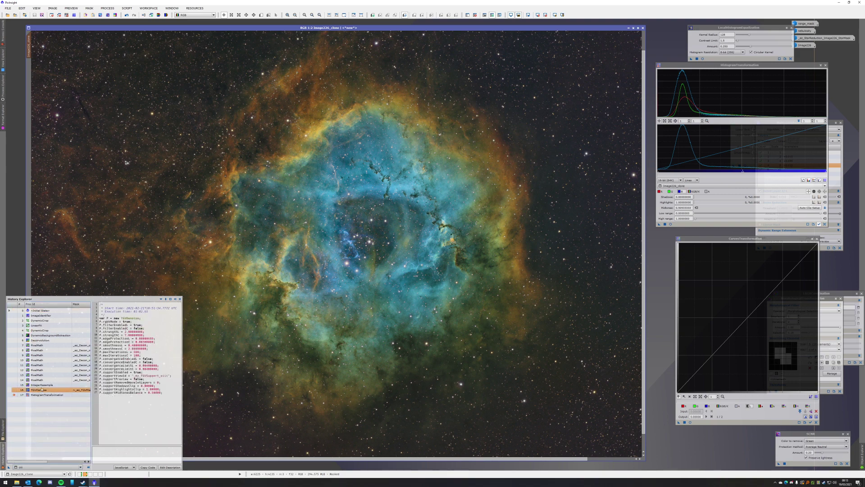
Step: Examine the overall colour and detail of the fully processed nebula in the clone
left_click(85, 474)
scroll(305, 287, "up", 1)
scroll(305, 287, "down", 1)
left_click_drag(305, 286, 295, 289)
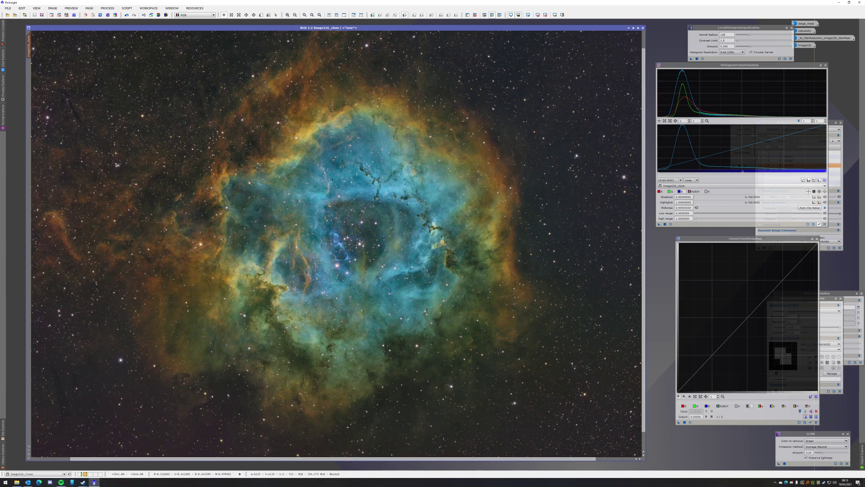
scroll(326, 243, "down", 1)
scroll(303, 240, "up", 1)
scroll(392, 320, "down", 1)
scroll(391, 320, "up", 1)
scroll(288, 294, "up", 1)
scroll(424, 333, "down", 1)
scroll(424, 332, "down", 1)
scroll(424, 332, "up", 1)
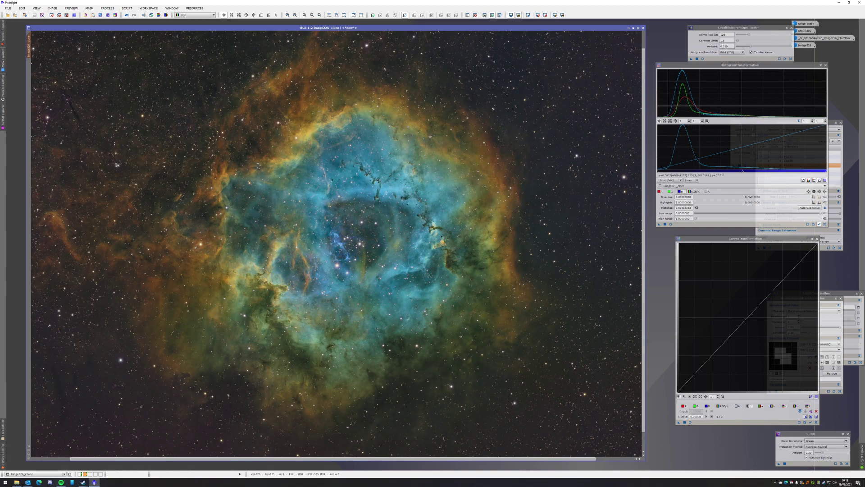
Step: Display the clone's green channel in HistogramTransformation
left_click_drag(520, 200, 561, 174)
left_click_drag(469, 237, 401, 264)
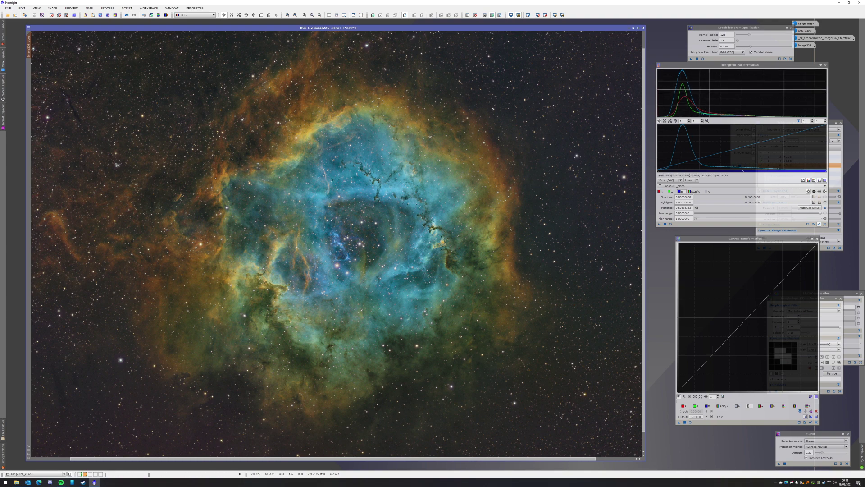
left_click(670, 191)
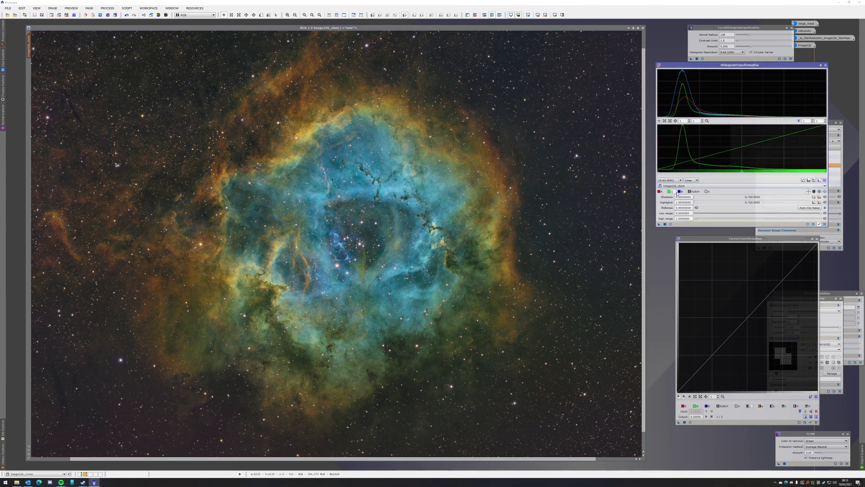